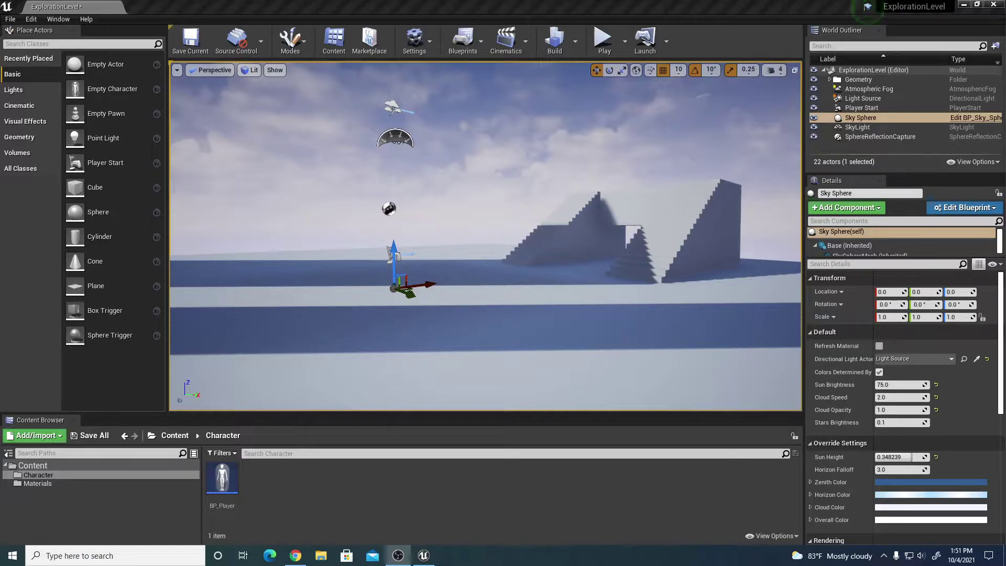
# Select the Light Source directional light in the level.
pyautogui.moveTo(429, 318); pyautogui.dragTo(490, 203, button='right')
pyautogui.click(492, 204)
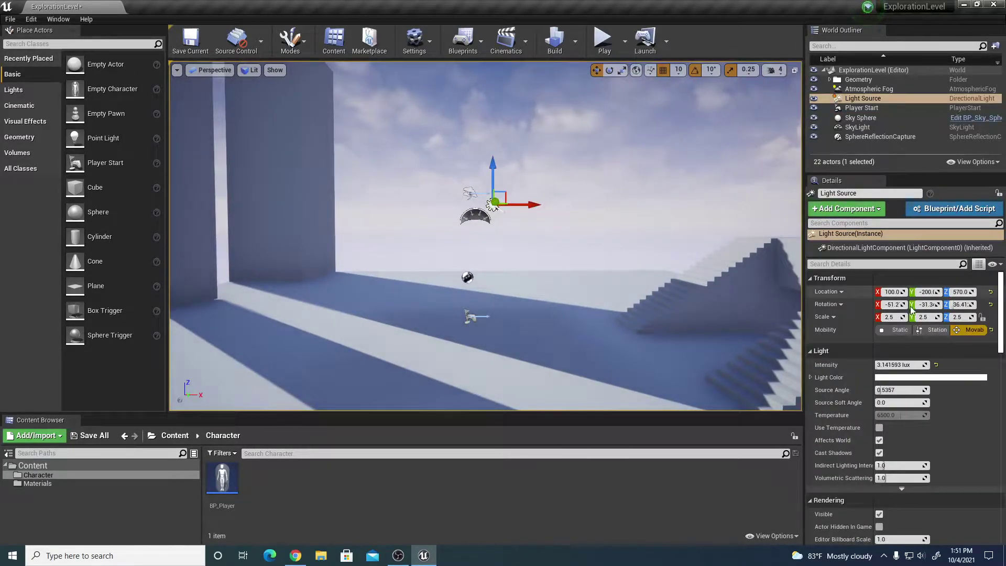
pyautogui.moveTo(448, 209); pyautogui.dragTo(600, 340, button='right')
pyautogui.moveTo(482, 246); pyautogui.dragTo(461, 256, button='right')
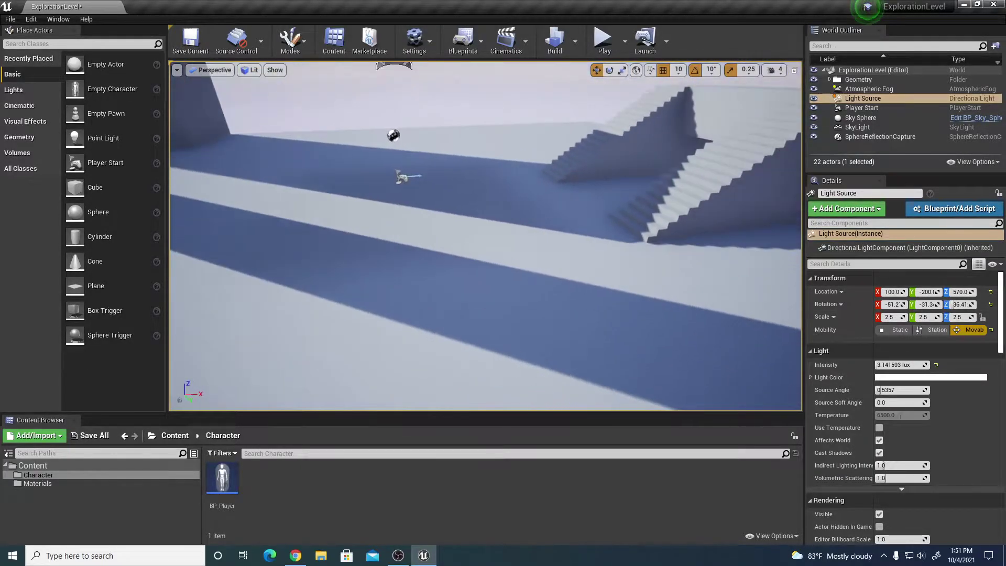
# Try Stationary mobility on the Light Source and return it to Movable.
pyautogui.click(933, 330)
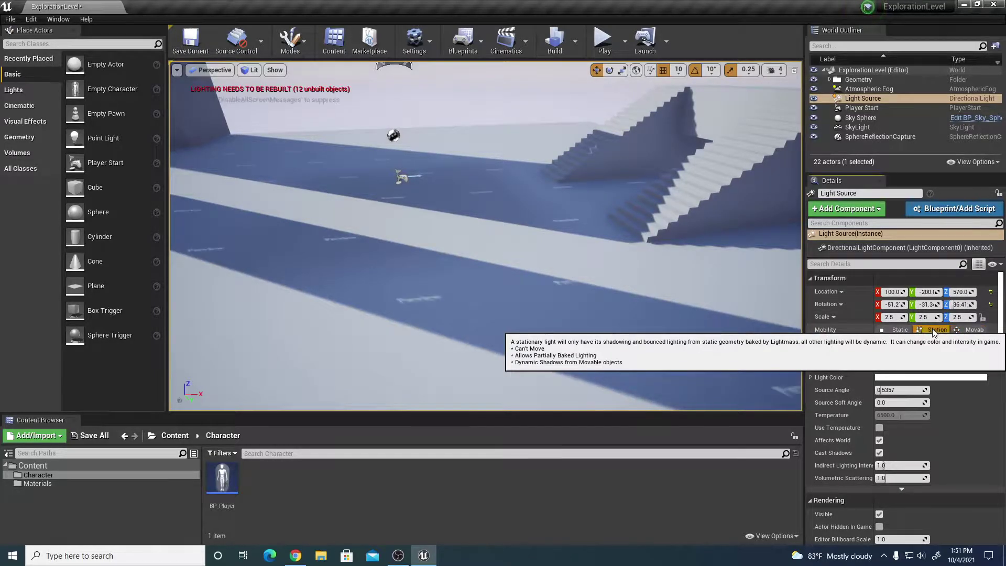
pyautogui.click(974, 331)
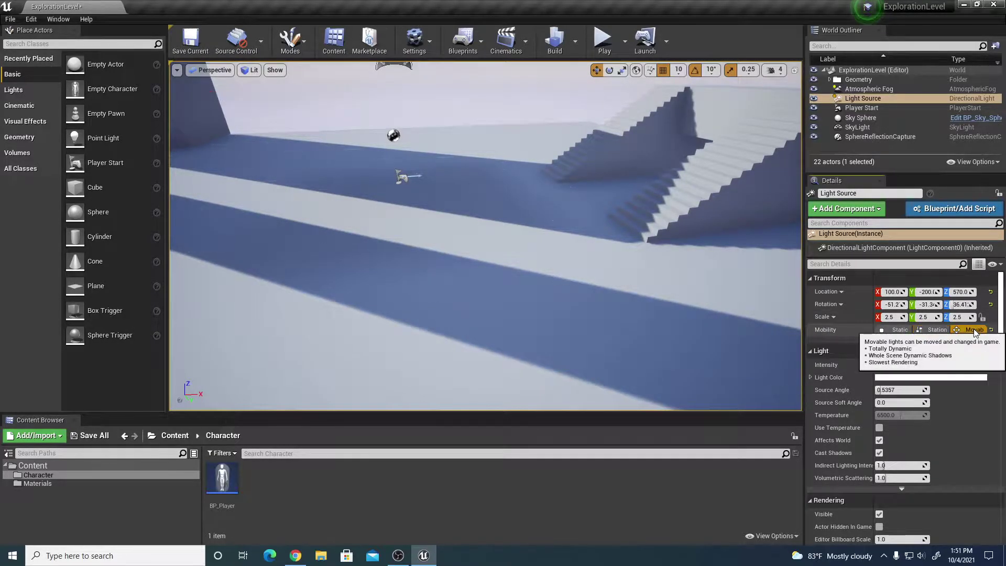
pyautogui.click(928, 330)
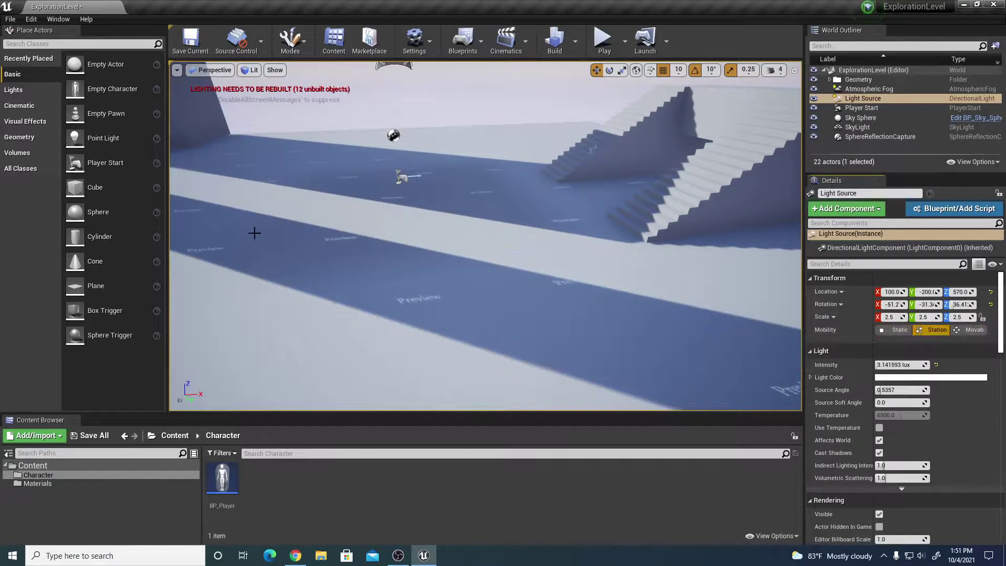
pyautogui.moveTo(372, 204); pyautogui.dragTo(299, 113, button='right')
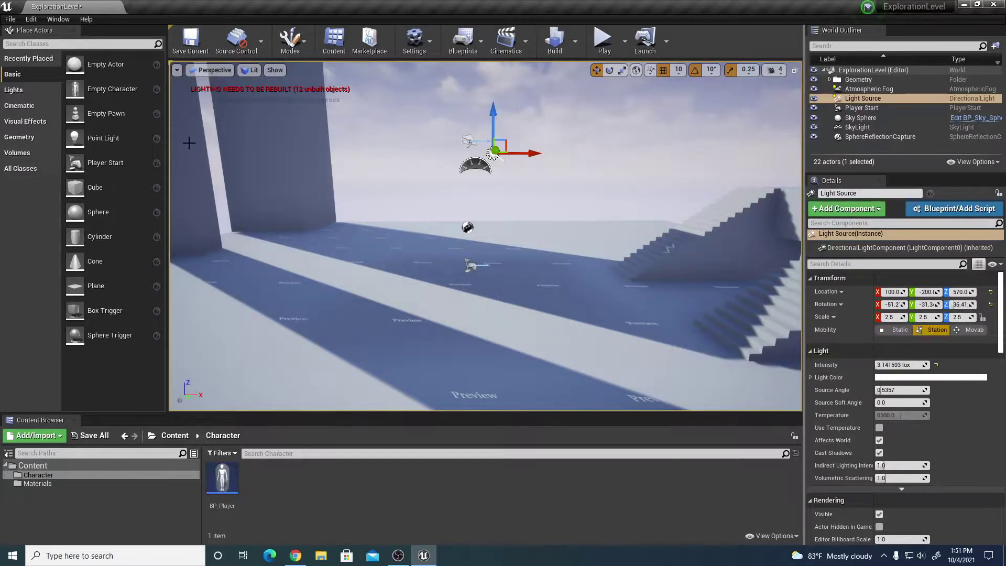
pyautogui.click(970, 331)
pyautogui.moveTo(485, 236); pyautogui.dragTo(380, 152, button='right')
pyautogui.moveTo(419, 189); pyautogui.dragTo(582, 231, button='right')
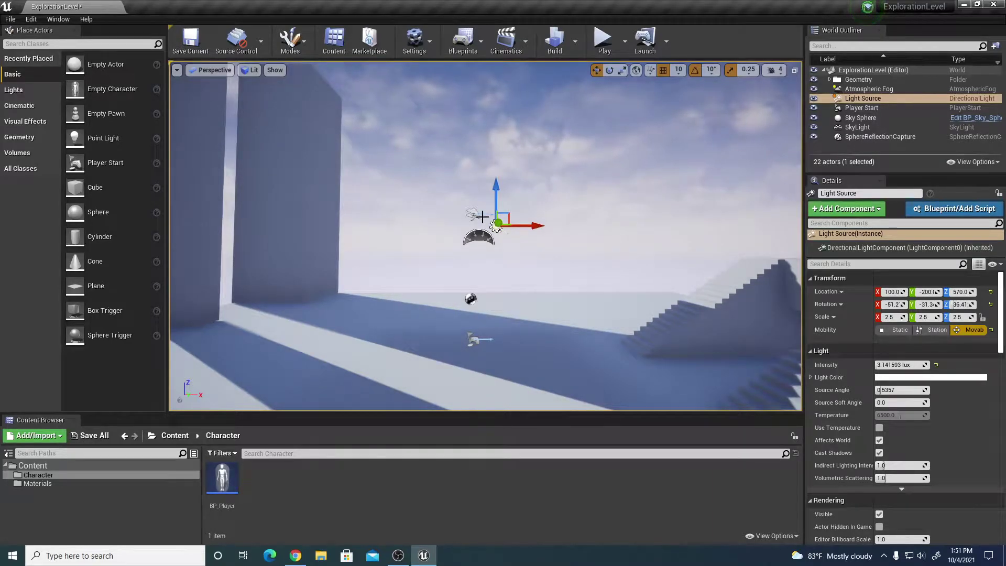
# Reset the Light Source intensity to its default value and inspect the brighter scene.
pyautogui.scroll(2, 483, 216)
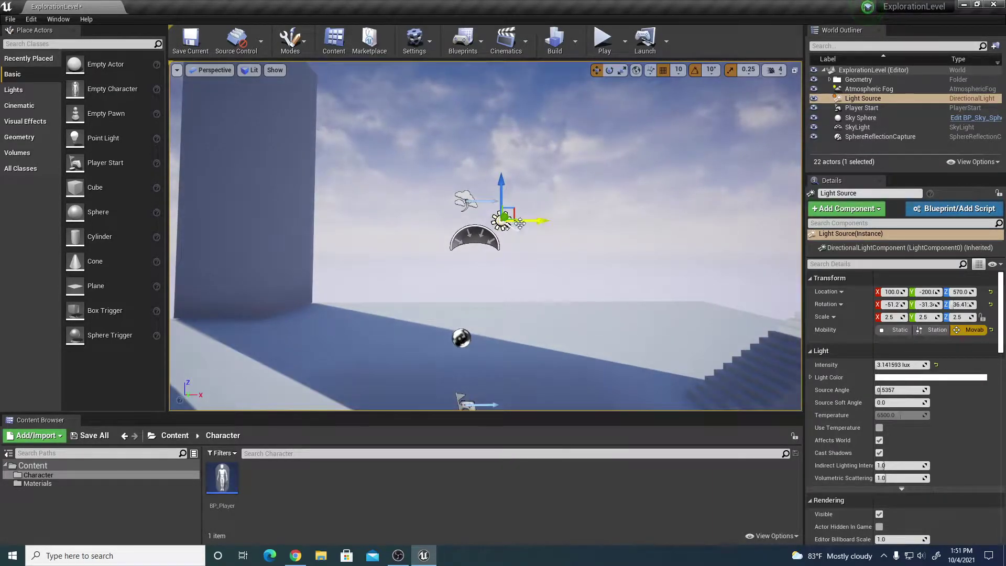
pyautogui.moveTo(516, 267); pyautogui.dragTo(532, 284, button='right')
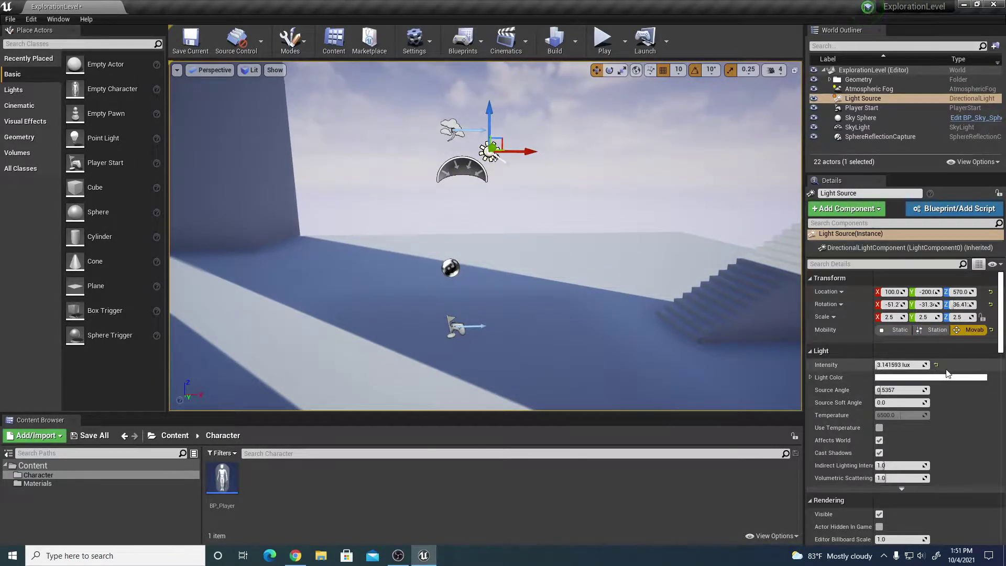
pyautogui.click(920, 365)
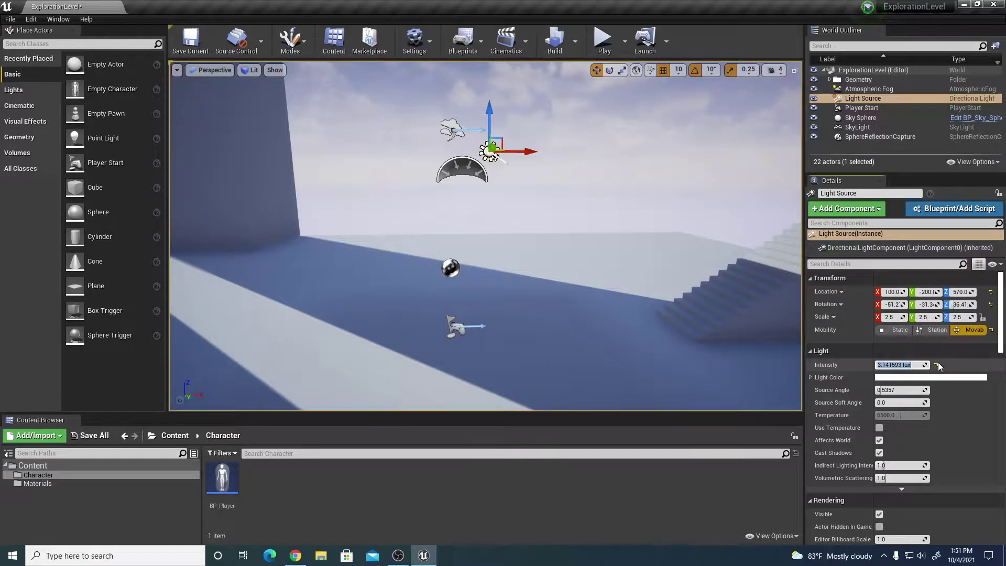
pyautogui.click(938, 363)
pyautogui.click(937, 367)
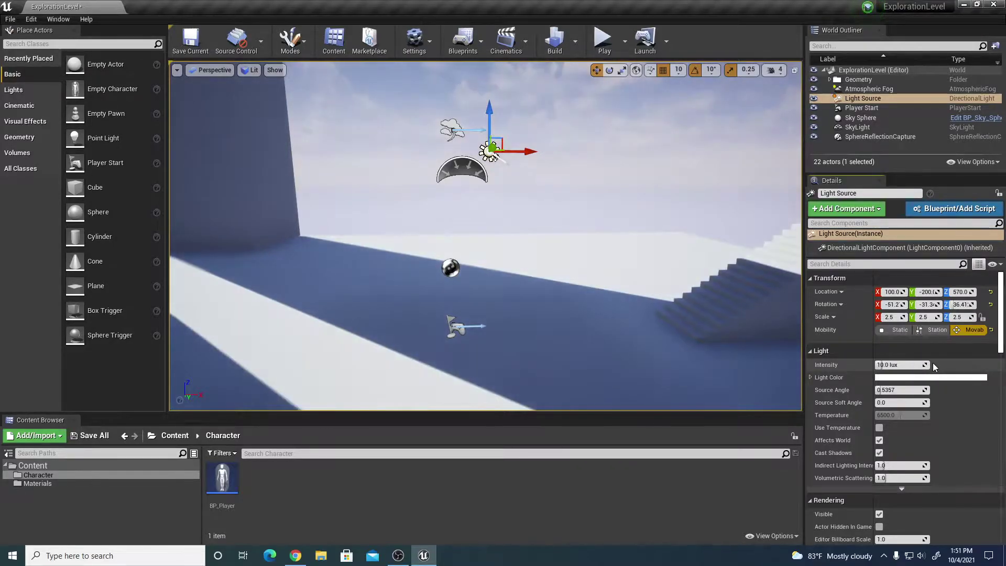
pyautogui.moveTo(568, 329); pyautogui.dragTo(516, 231, button='right')
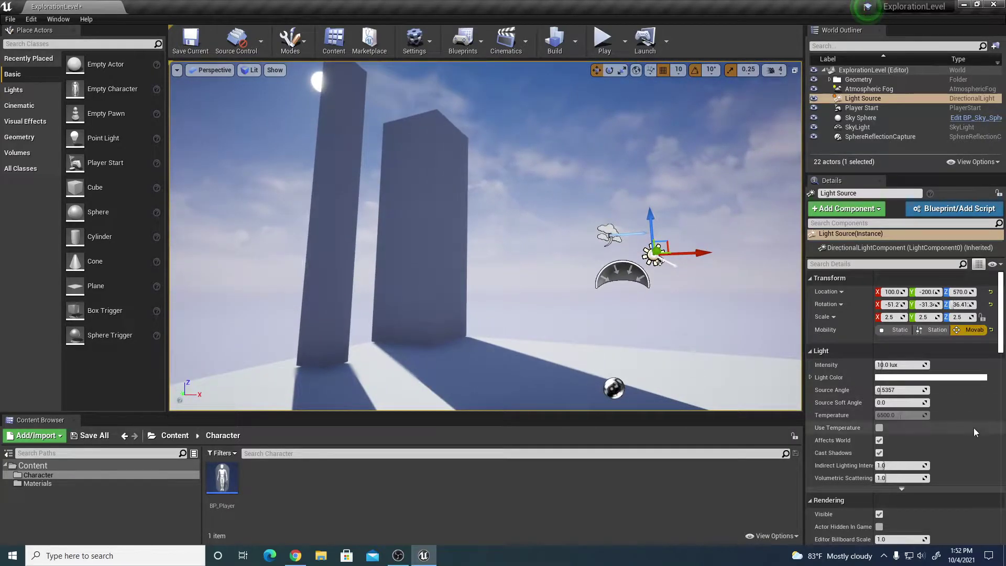
# Set the Light Source intensity to 0.5 lux.
pyautogui.click(910, 366)
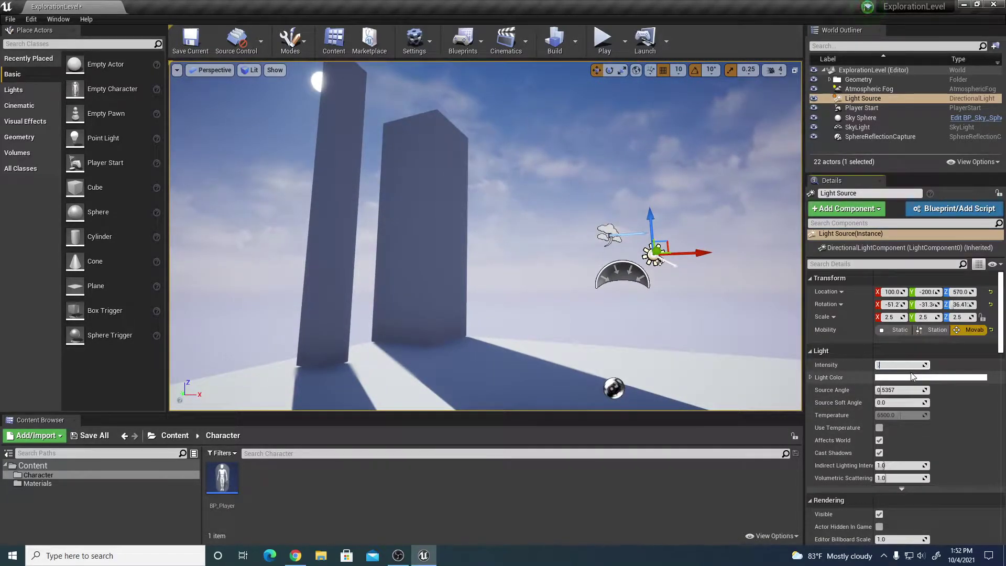
pyautogui.write('0.5')
pyautogui.press('Return')
pyautogui.moveTo(765, 305); pyautogui.dragTo(770, 293, button='right')
pyautogui.moveTo(629, 220); pyautogui.dragTo(651, 285, button='right')
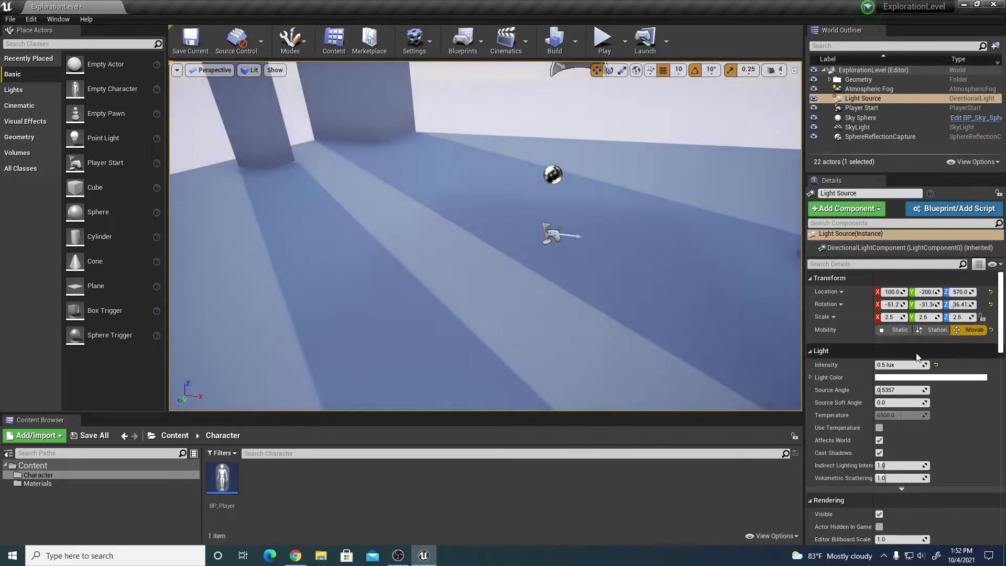
# Tint the Light Source colour pale blue, about hex sRGB E3E9FF.
pyautogui.click(887, 378)
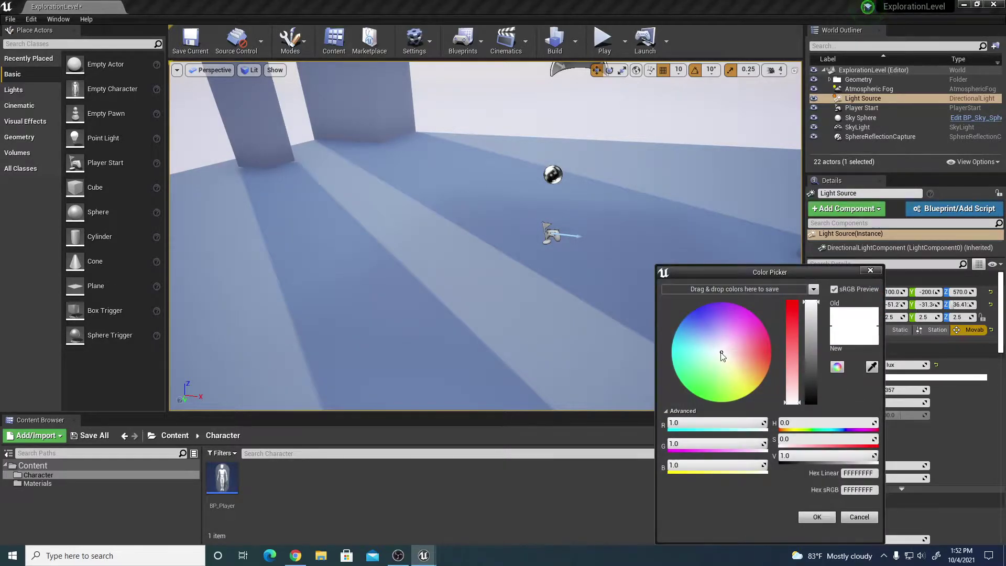
pyautogui.moveTo(722, 352)
pyautogui.mouseDown()
pyautogui.moveTo(714, 347)
pyautogui.moveTo(730, 351)
pyautogui.moveTo(736, 330)
pyautogui.moveTo(678, 359)
pyautogui.moveTo(714, 337)
pyautogui.moveTo(721, 352)
pyautogui.moveTo(683, 319)
pyautogui.moveTo(716, 348)
pyautogui.mouseUp()
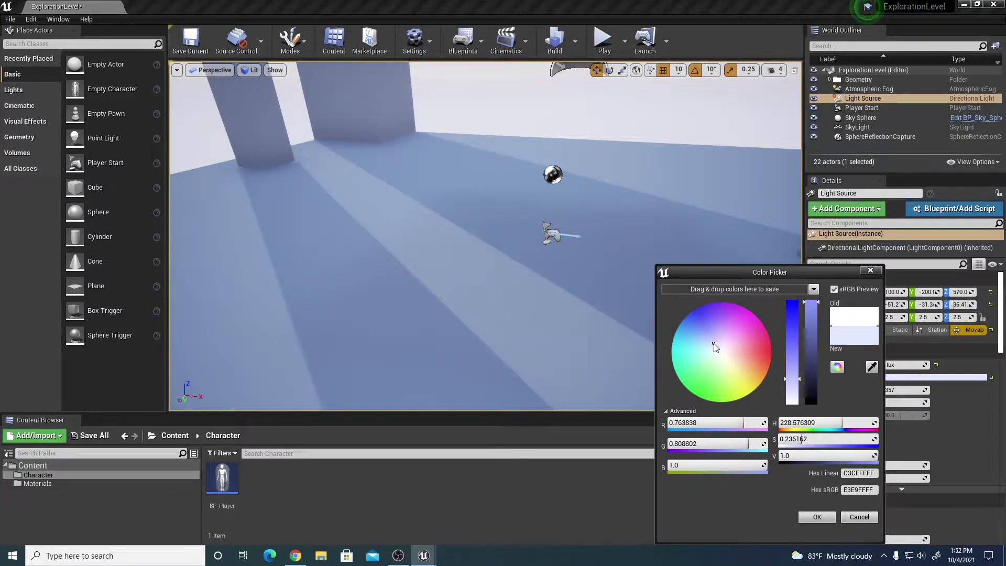
pyautogui.click(817, 517)
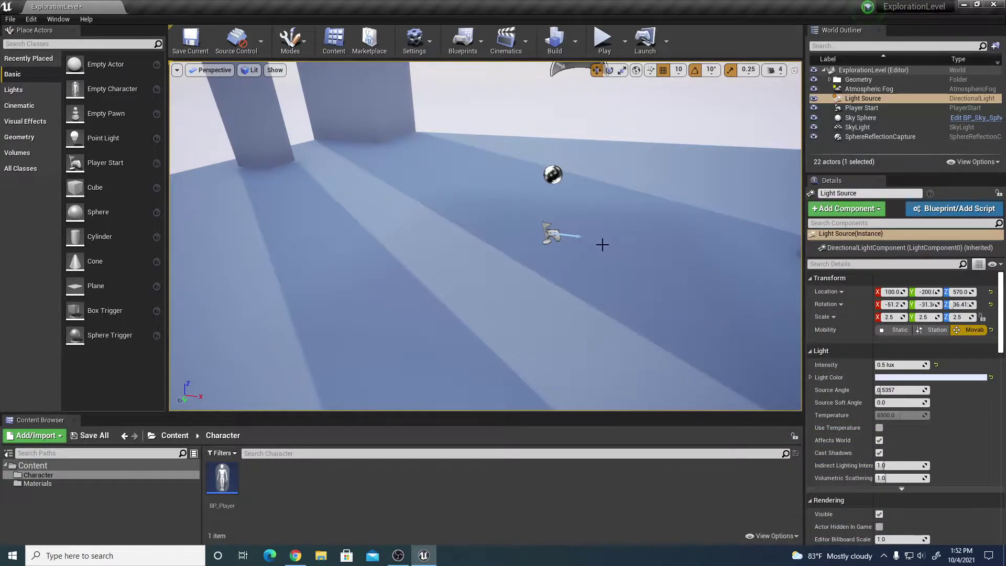
# Rotate the Light Source to about -44.8°, -23.1° and 33.5° to lower the sun beside the tall pillars.
pyautogui.moveTo(582, 236); pyautogui.dragTo(547, 178, button='right')
pyautogui.press('e')
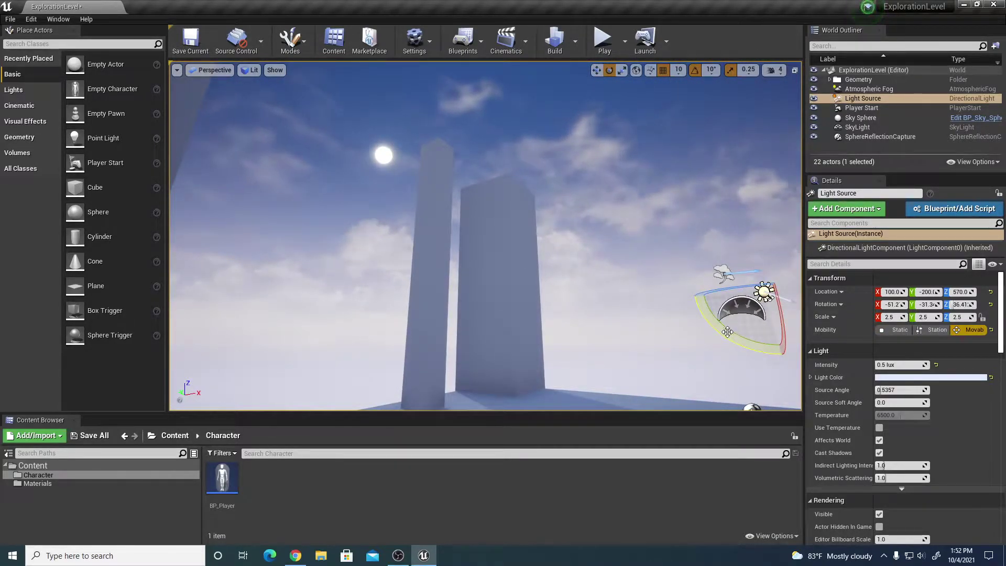
pyautogui.moveTo(723, 327); pyautogui.dragTo(720, 313)
pyautogui.moveTo(682, 256); pyautogui.dragTo(703, 297, button='right')
pyautogui.moveTo(561, 245); pyautogui.dragTo(550, 210, button='right')
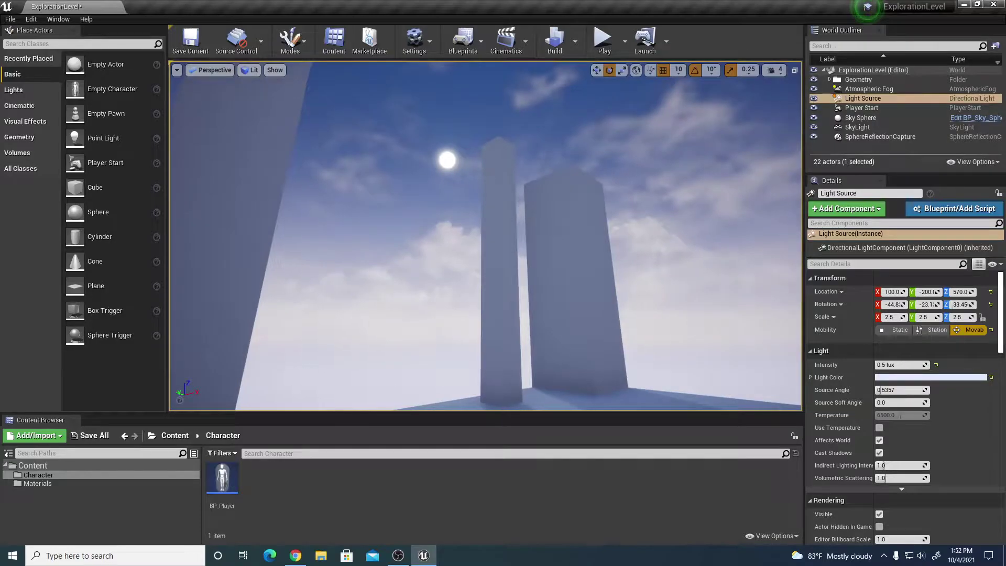
# Build the level and inspect the sky and shadows around the pillars.
pyautogui.click(564, 47)
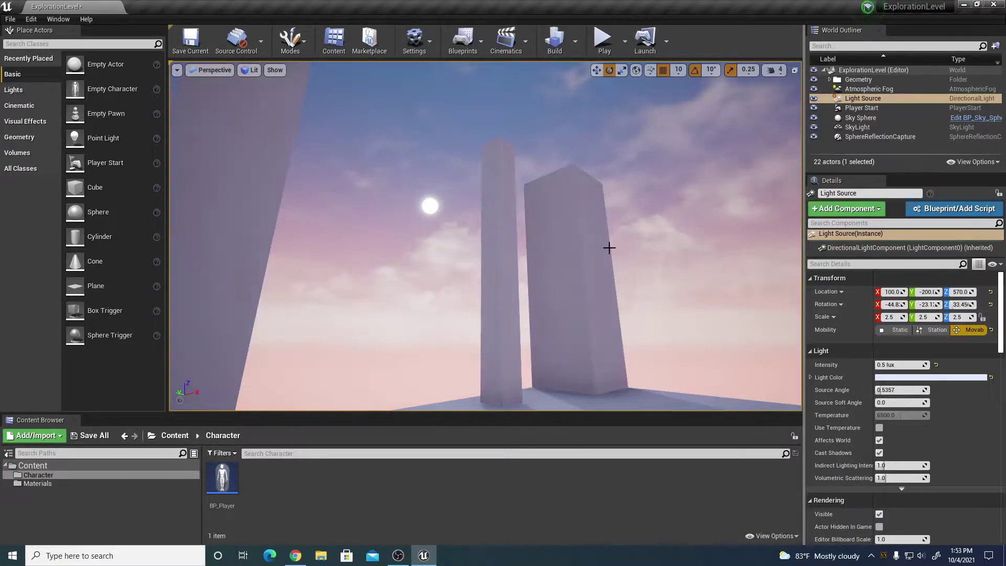
pyautogui.moveTo(395, 206); pyautogui.dragTo(592, 288, button='right')
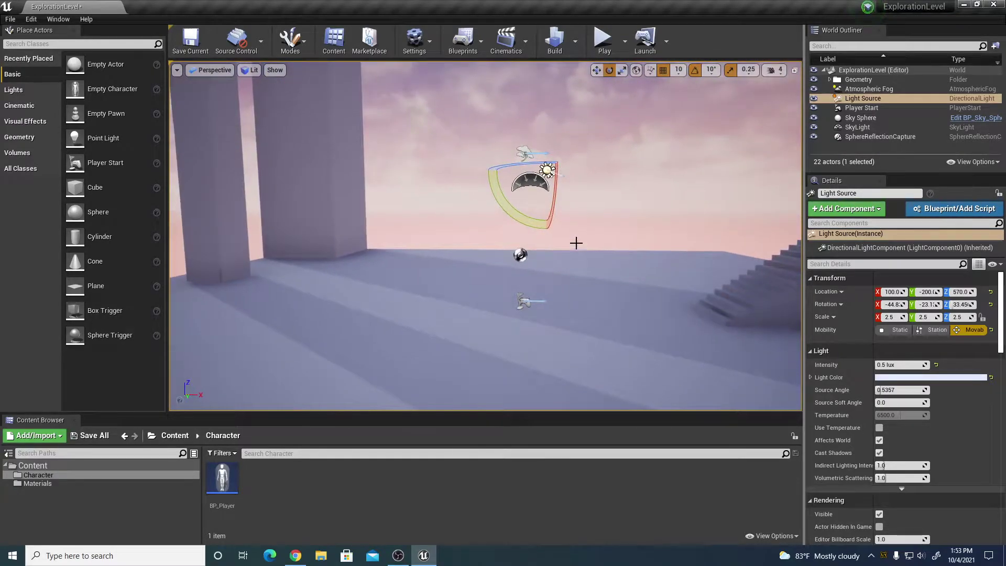
pyautogui.moveTo(562, 231); pyautogui.dragTo(490, 150, button='right')
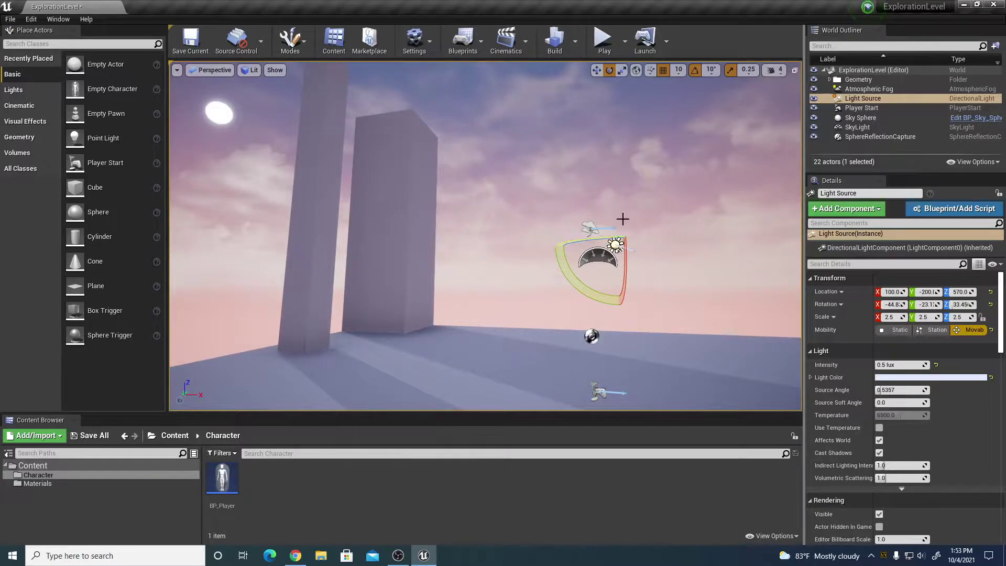
# Set the Default Brightness of the sun to 0 on the Atmospheric Fog actor.
pyautogui.click(589, 227)
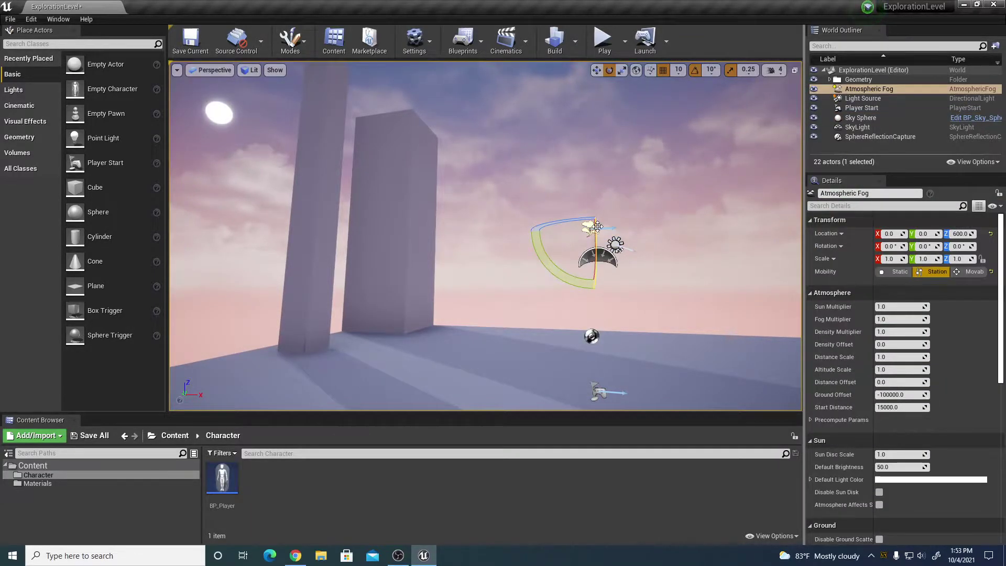
pyautogui.scroll(2, 579, 238)
pyautogui.scroll(-4, 579, 238)
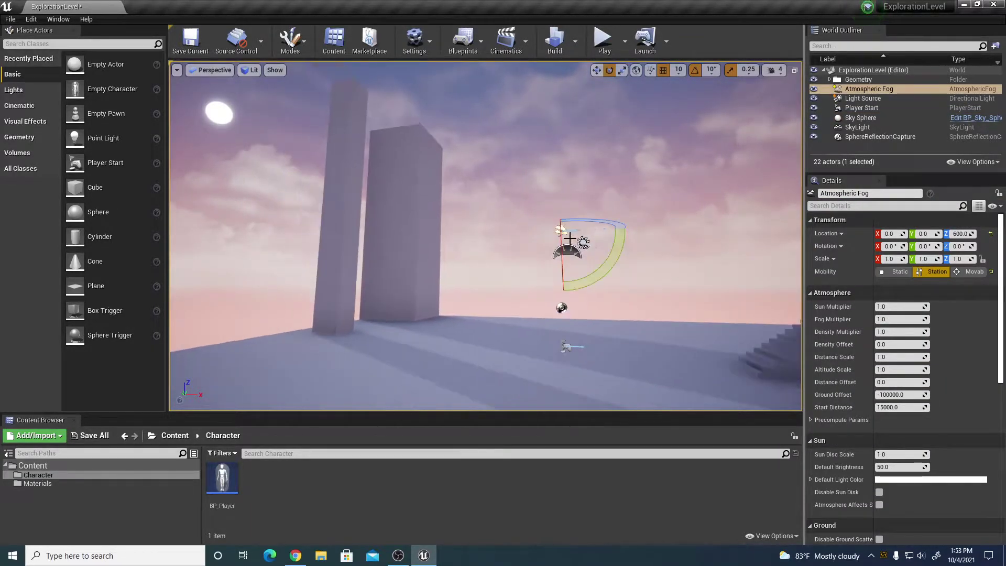
pyautogui.scroll(-1, 558, 237)
pyautogui.moveTo(534, 236); pyautogui.dragTo(551, 209, button='right')
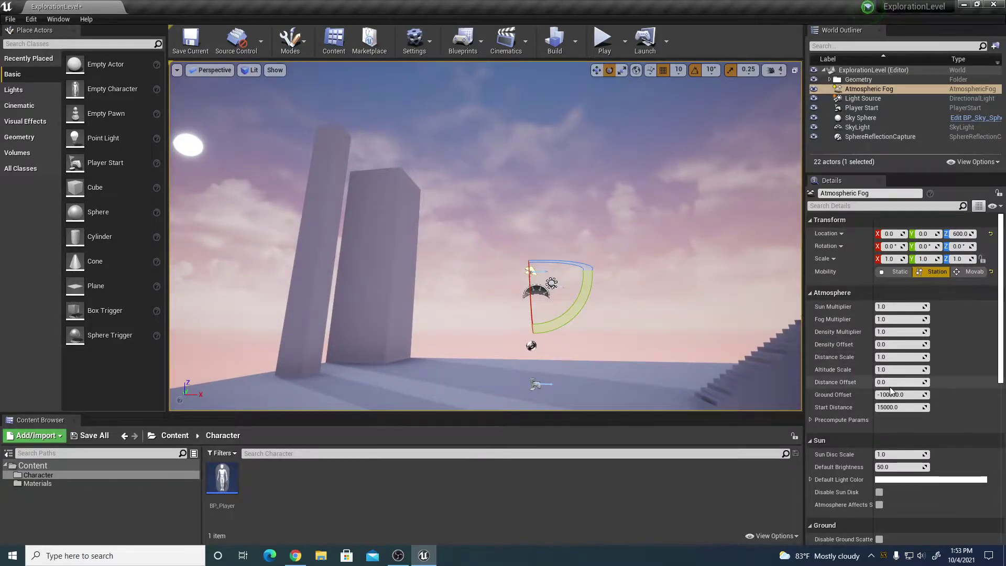
pyautogui.scroll(-2, 886, 438)
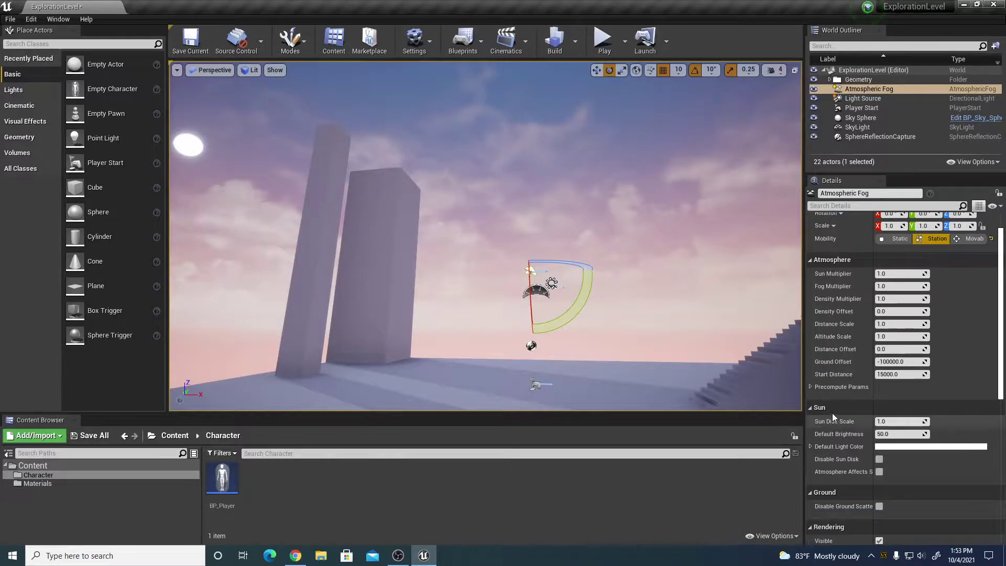
pyautogui.click(886, 435)
pyautogui.write('0')
pyautogui.press('Return')
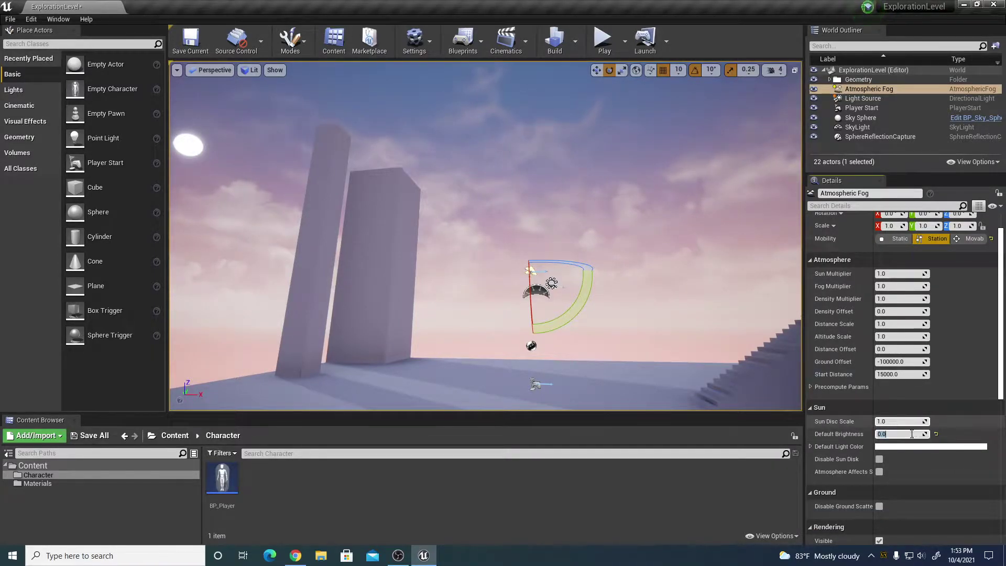
# Try a Sun Multiplier of about 73.5 on the Atmospheric Fog and reset it to its default.
pyautogui.moveTo(674, 306); pyautogui.dragTo(650, 270, button='right')
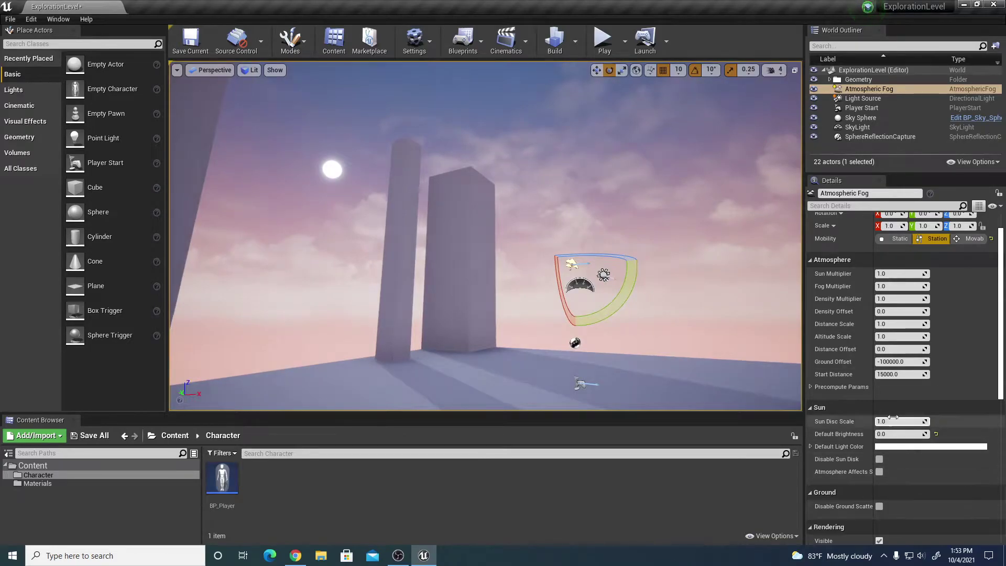
pyautogui.moveTo(891, 274); pyautogui.dragTo(943, 286)
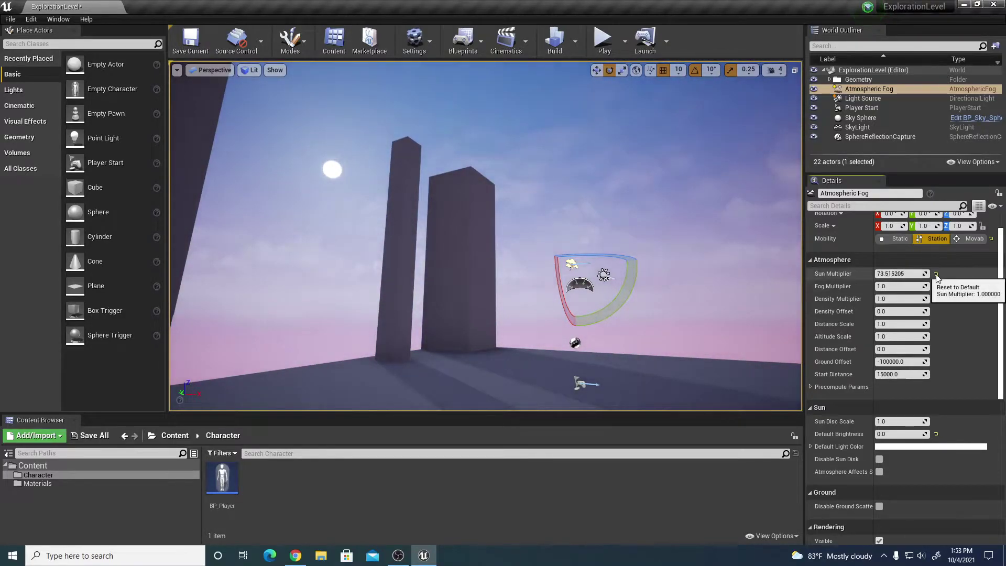
pyautogui.click(936, 273)
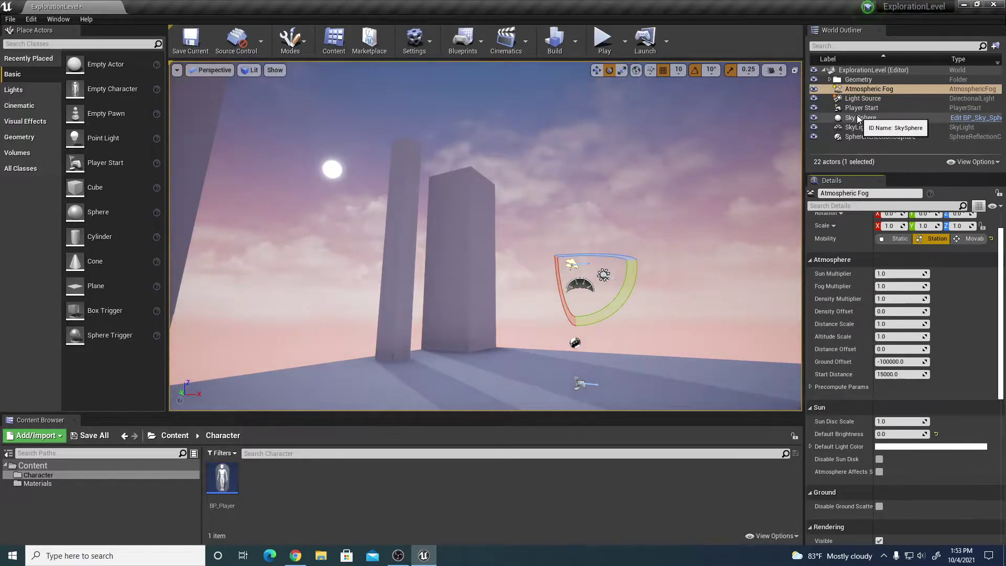
# Set the Sky Sphere's Sun Brightness to about 44.5 and its Stars Brightness to 10.
pyautogui.click(858, 119)
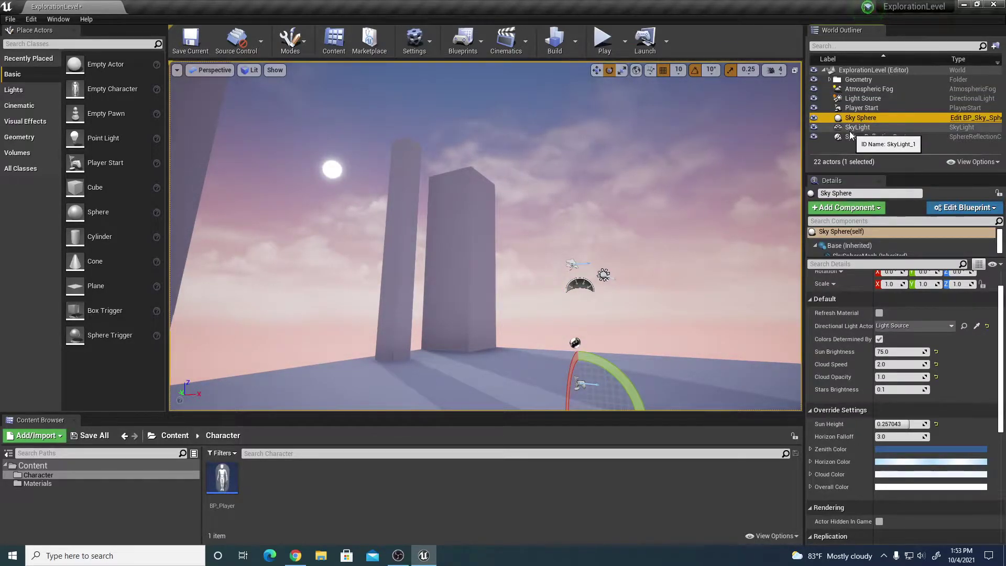
pyautogui.click(607, 158)
pyautogui.moveTo(508, 183); pyautogui.dragTo(644, 120, button='right')
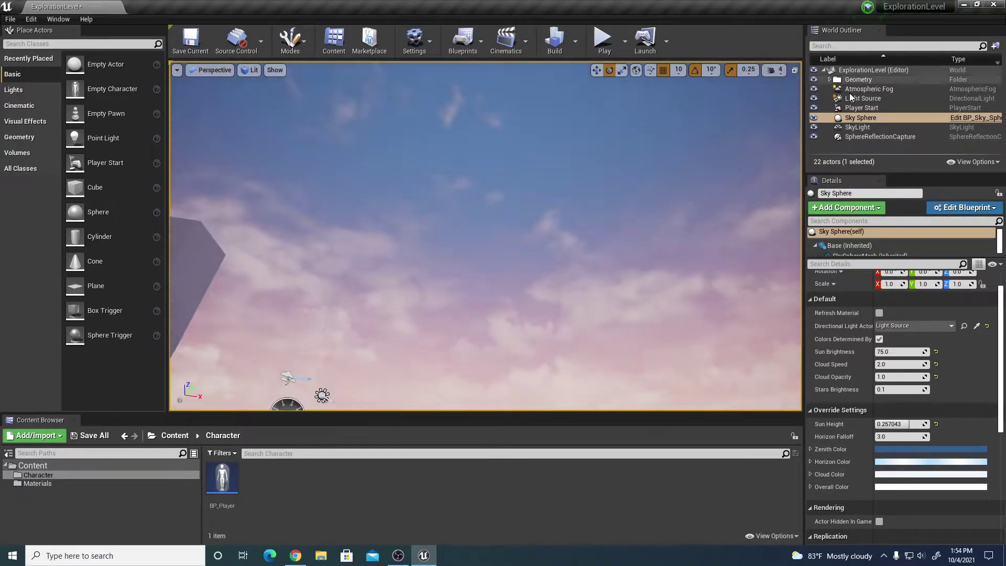
pyautogui.moveTo(629, 183); pyautogui.dragTo(577, 262, button='right')
pyautogui.moveTo(687, 243); pyautogui.dragTo(590, 241, button='right')
pyautogui.moveTo(884, 351); pyautogui.dragTo(906, 351)
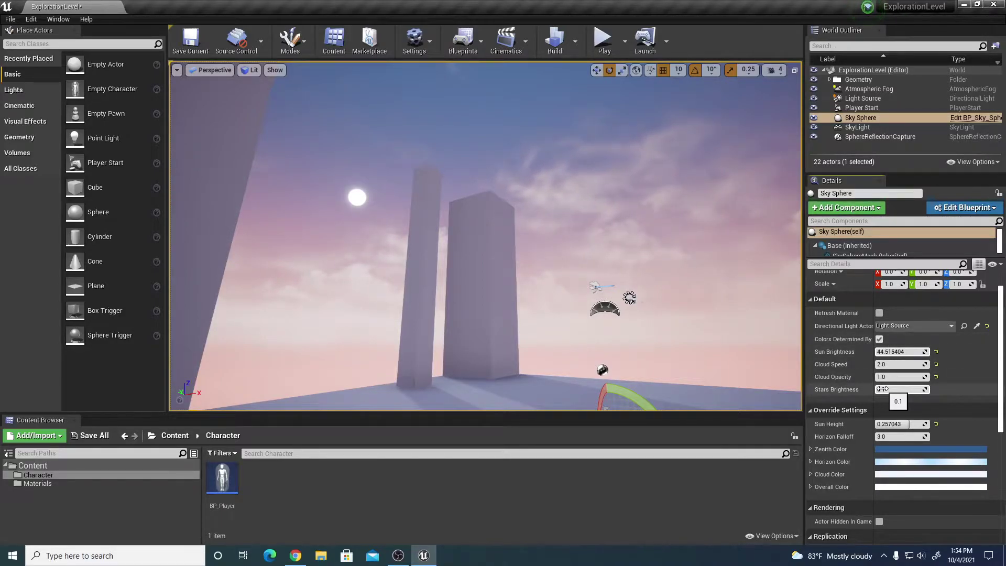
pyautogui.moveTo(899, 389)
pyautogui.mouseDown()
pyautogui.moveTo(922, 390)
pyautogui.moveTo(909, 389)
pyautogui.mouseUp()
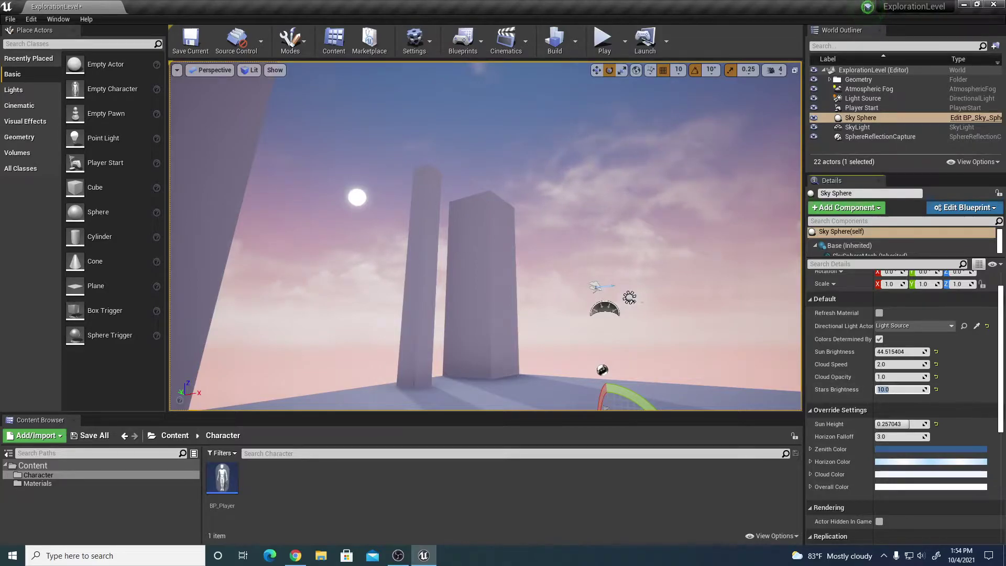
pyautogui.hotkey('alt', 'Tab')
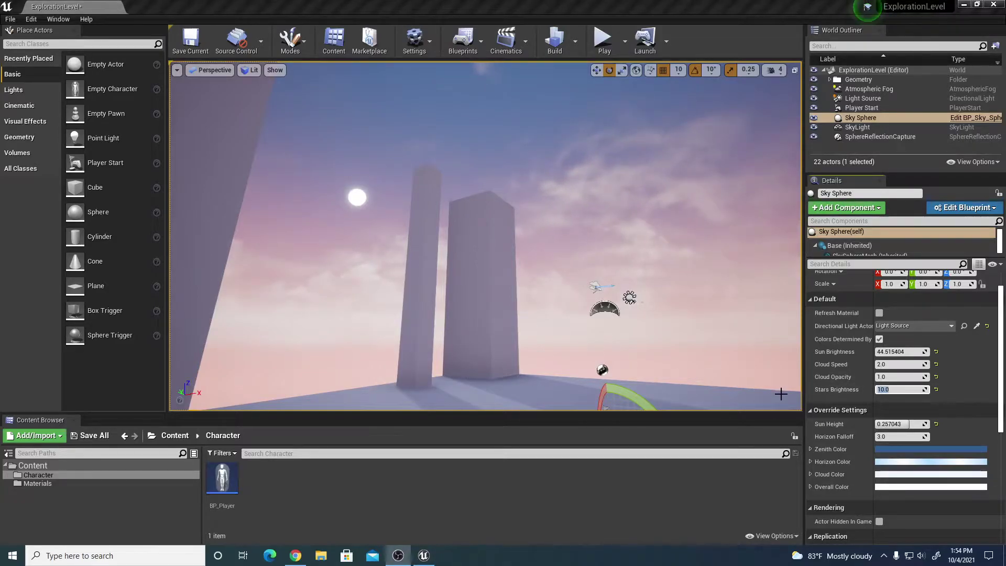
# Disable the Sky Sphere's option that determines its colors by the sun position.
pyautogui.click(879, 339)
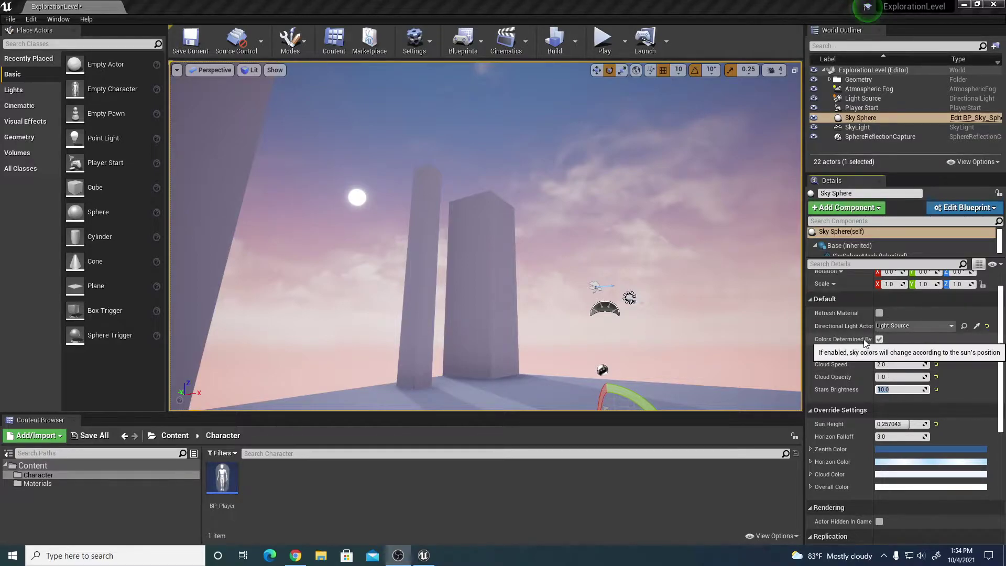
pyautogui.moveTo(804, 349); pyautogui.dragTo(708, 350)
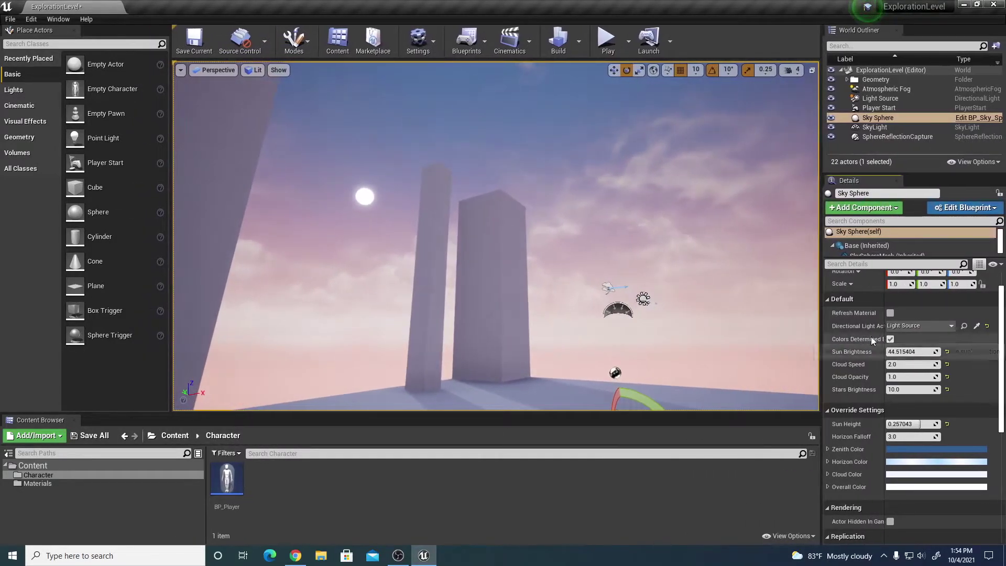
pyautogui.click(891, 339)
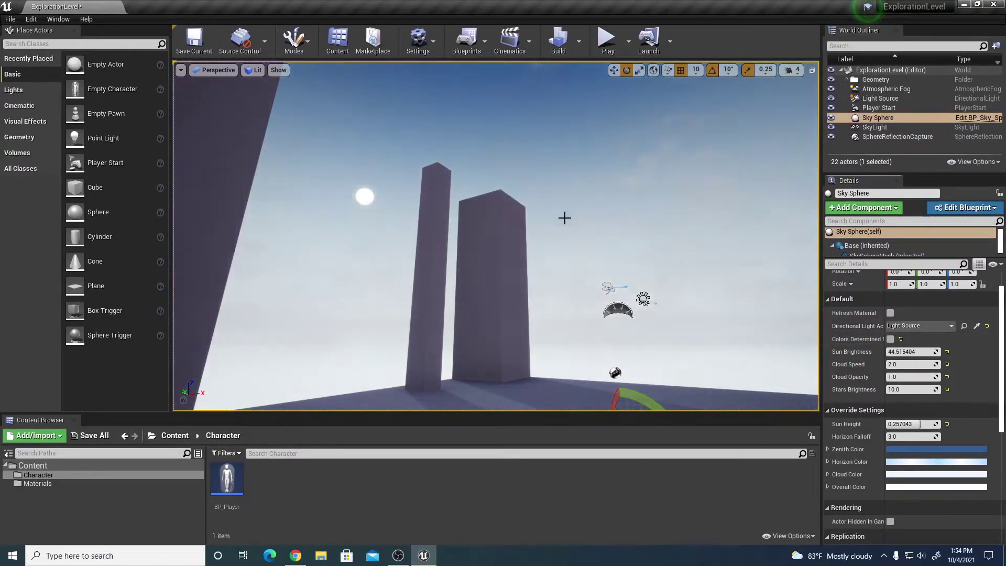
pyautogui.moveTo(565, 217)
pyautogui.mouseDown(button='right')
pyautogui.moveTo(565, 189)
pyautogui.moveTo(576, 212)
pyautogui.moveTo(565, 217)
pyautogui.mouseUp(button='right')
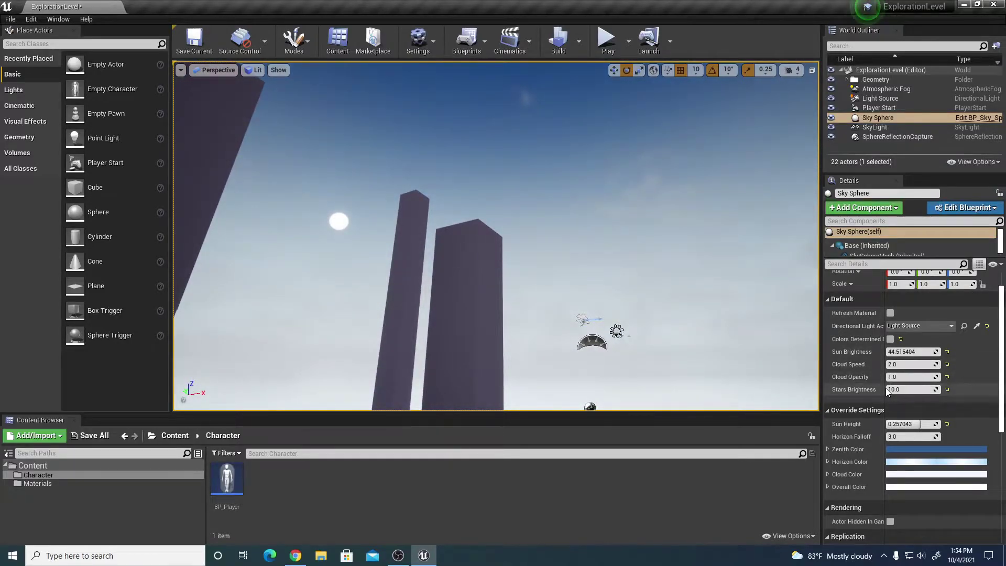
# Darken the Sky Sphere's Zenith Color to a near-black navy (hex sRGB 030C1AFF), with a color value of about 0.01.
pyautogui.scroll(-2, 865, 372)
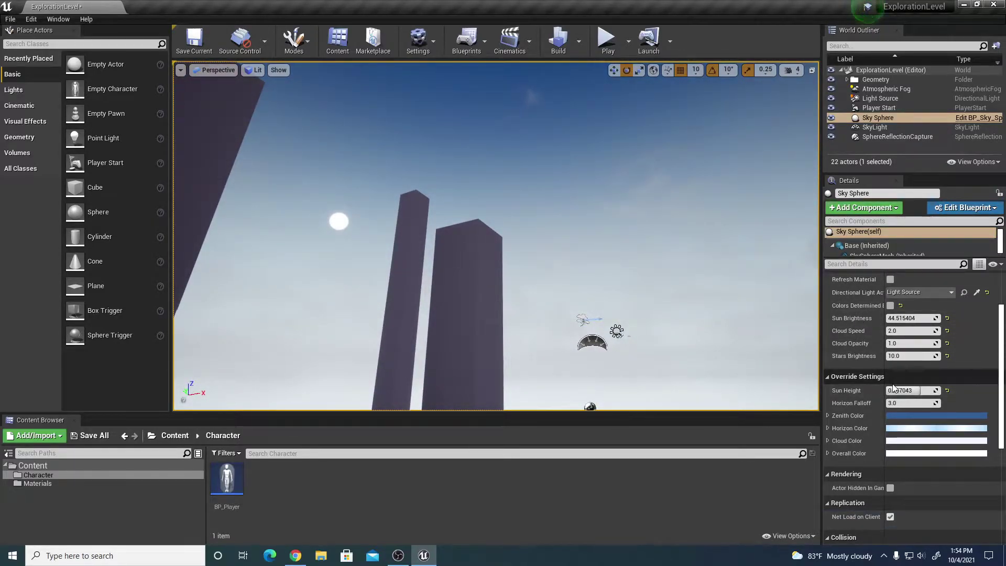
pyautogui.click(897, 415)
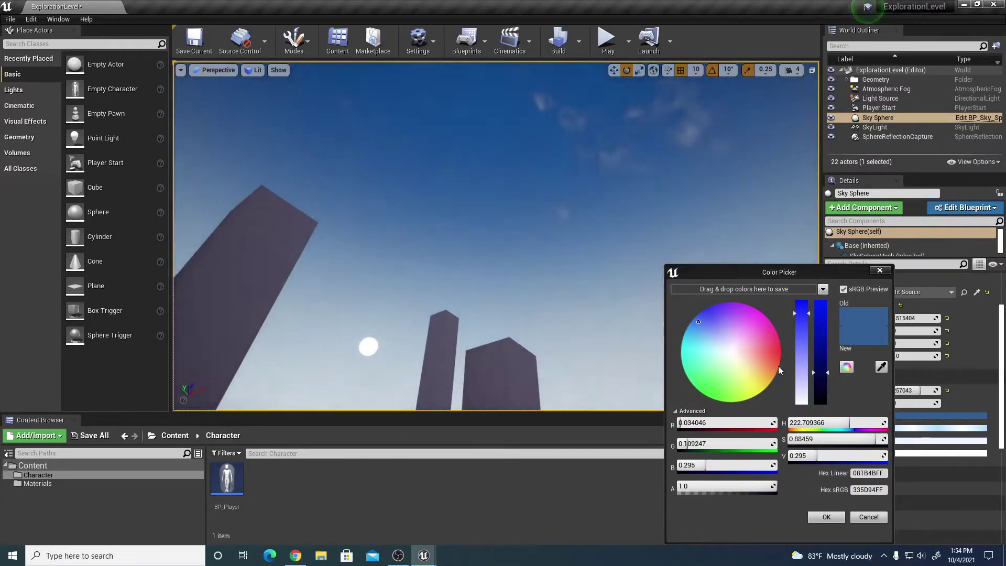
pyautogui.moveTo(824, 372); pyautogui.dragTo(820, 400)
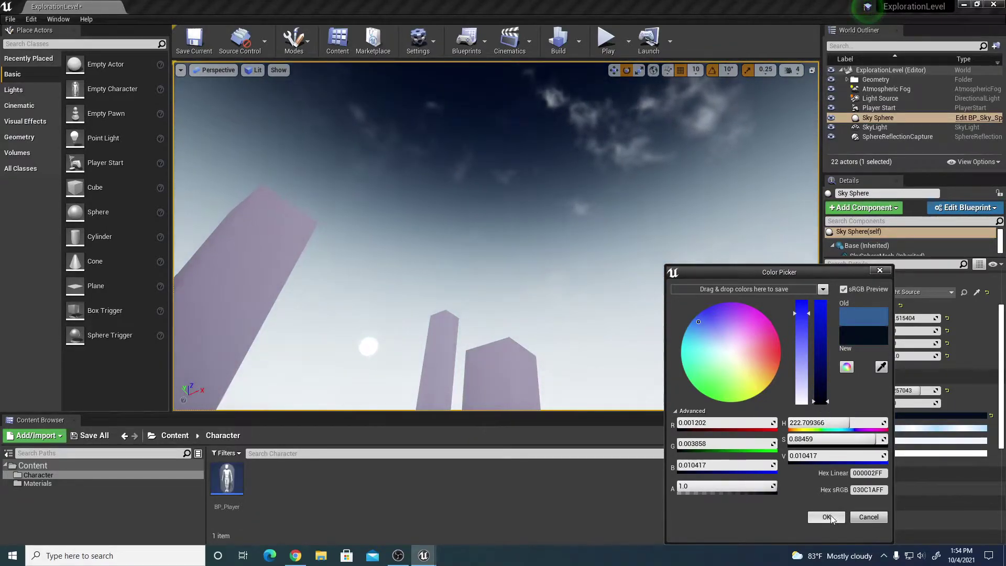
pyautogui.click(827, 517)
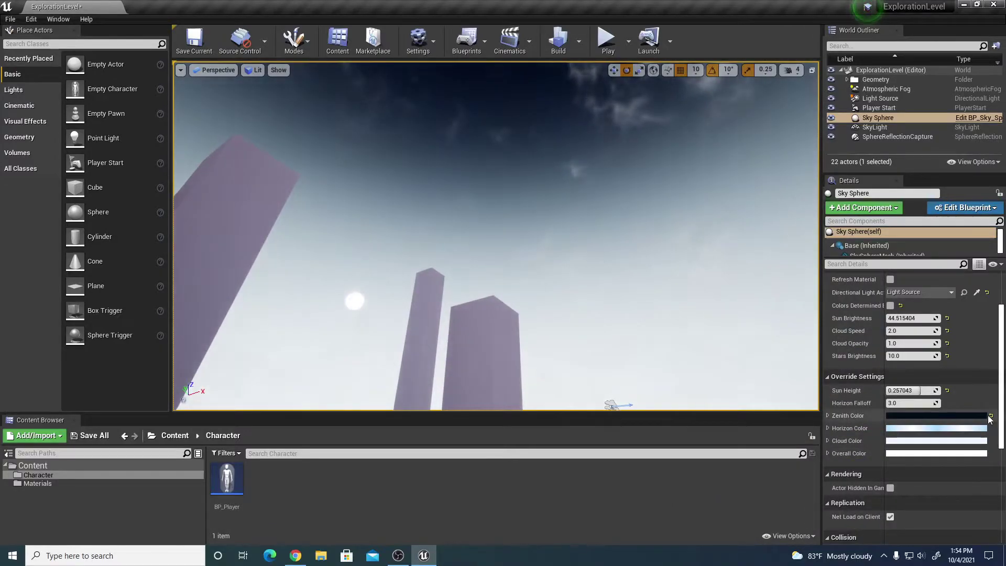
# Darken the Sky Sphere's Horizon Color to a dark blue-gray (hex sRGB 343C40FF), with a color value of about 0.052.
pyautogui.click(970, 428)
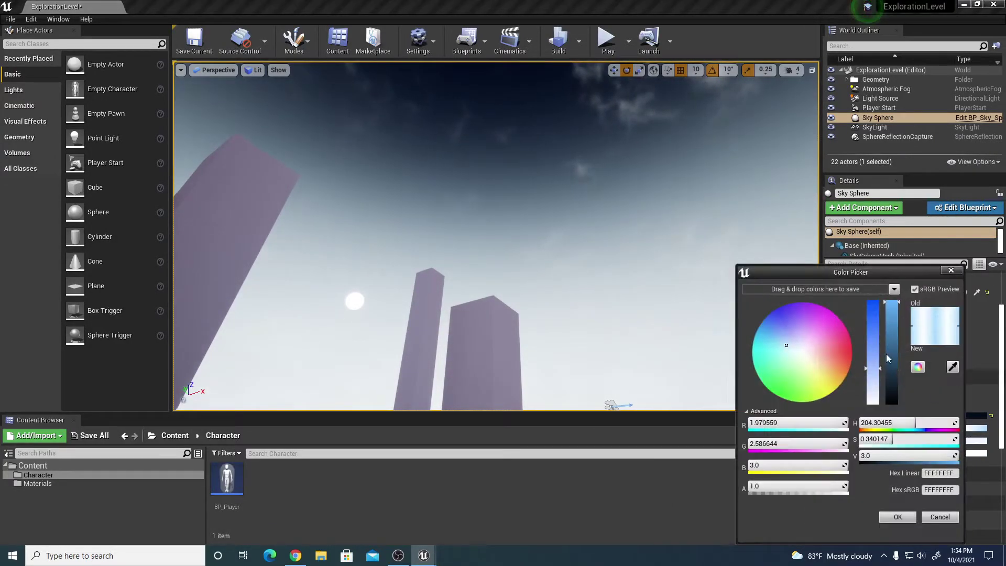
pyautogui.moveTo(890, 336); pyautogui.dragTo(893, 395)
pyautogui.moveTo(734, 220); pyautogui.dragTo(721, 278, button='right')
pyautogui.moveTo(897, 395); pyautogui.dragTo(894, 398)
pyautogui.moveTo(734, 220); pyautogui.dragTo(717, 186, button='right')
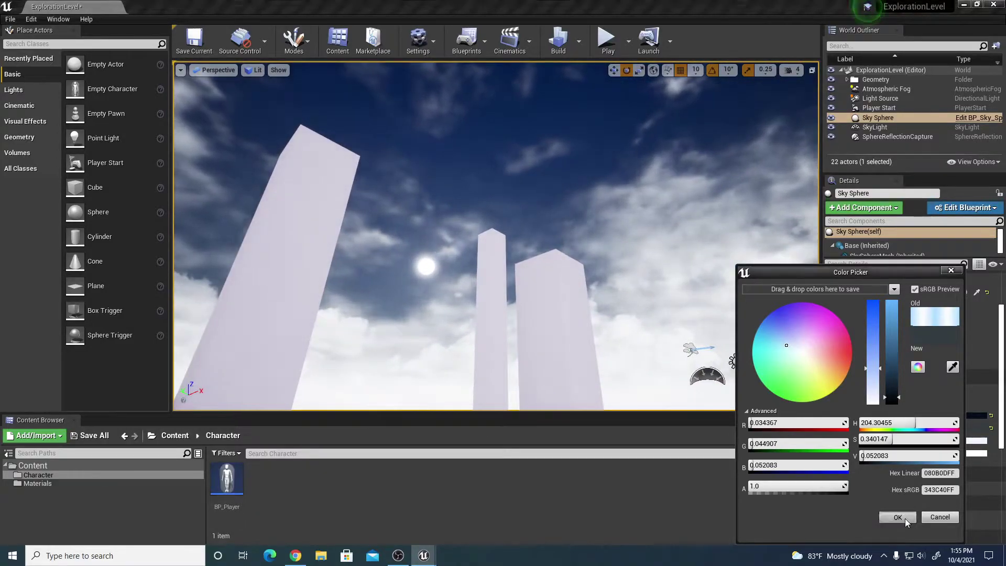
pyautogui.click(900, 517)
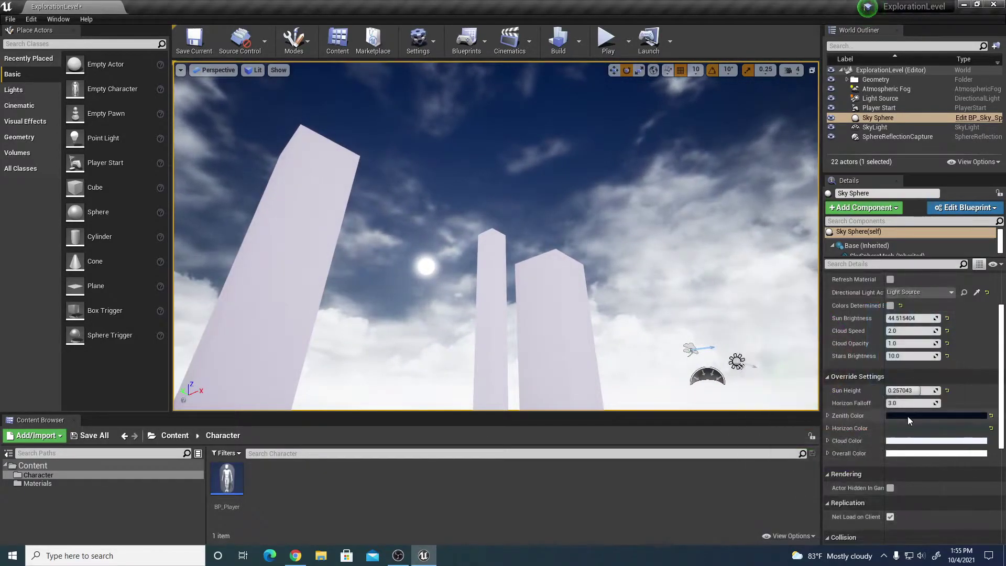
# Darken the Sky Sphere's Cloud Color to a medium gray.
pyautogui.click(917, 445)
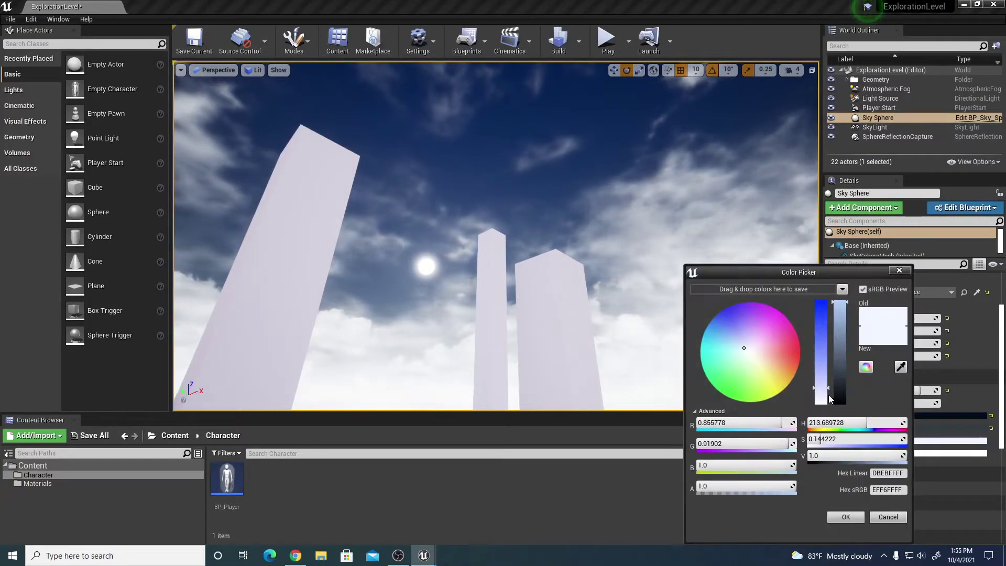
pyautogui.moveTo(840, 373)
pyautogui.mouseDown()
pyautogui.moveTo(839, 385)
pyautogui.moveTo(840, 367)
pyautogui.mouseUp()
pyautogui.click(849, 515)
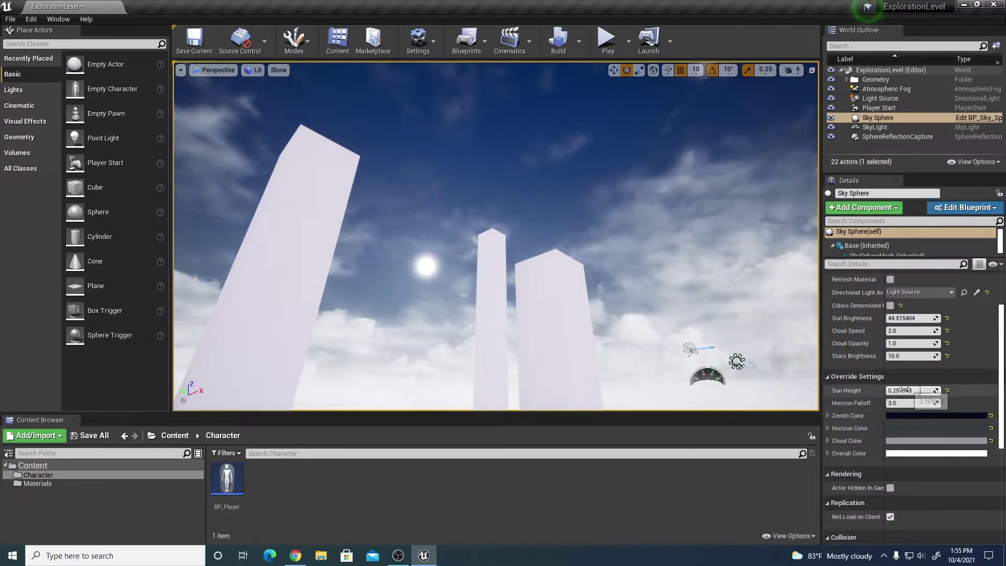
pyautogui.click(914, 454)
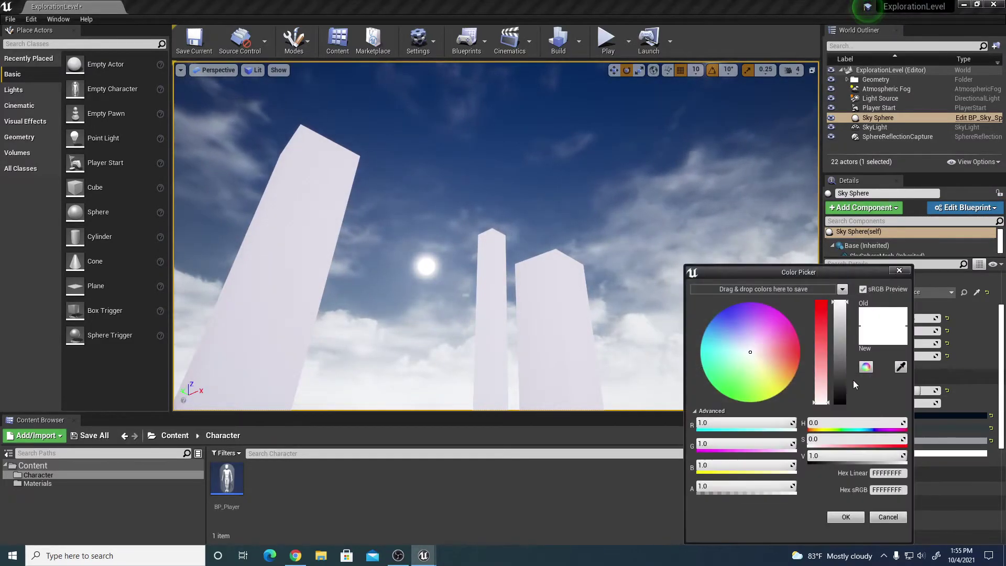
pyautogui.moveTo(768, 344); pyautogui.dragTo(728, 331)
pyautogui.moveTo(840, 327); pyautogui.dragTo(848, 385)
pyautogui.moveTo(474, 262); pyautogui.dragTo(516, 259, button='right')
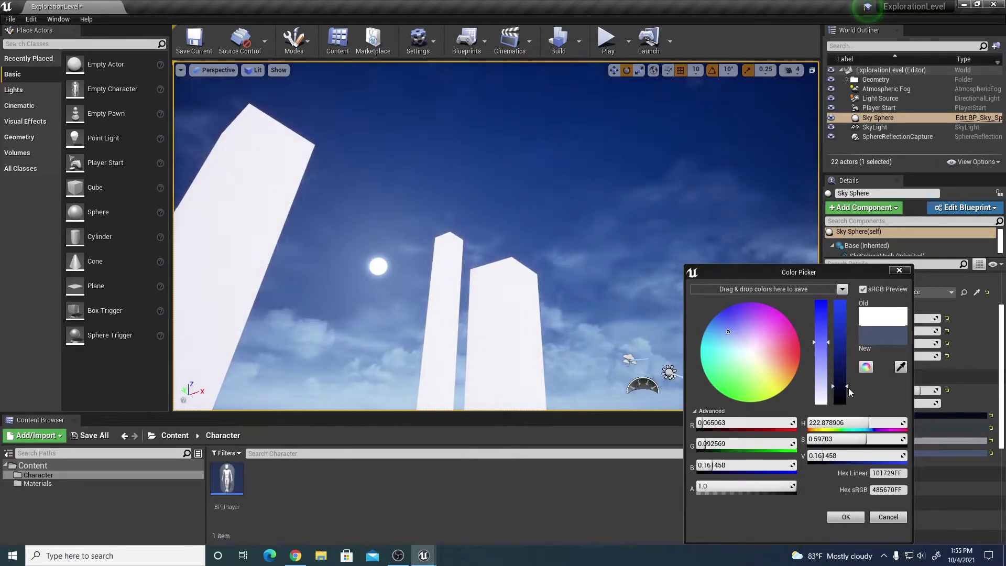
pyautogui.moveTo(848, 388)
pyautogui.mouseDown()
pyautogui.moveTo(848, 406)
pyautogui.moveTo(848, 385)
pyautogui.mouseUp()
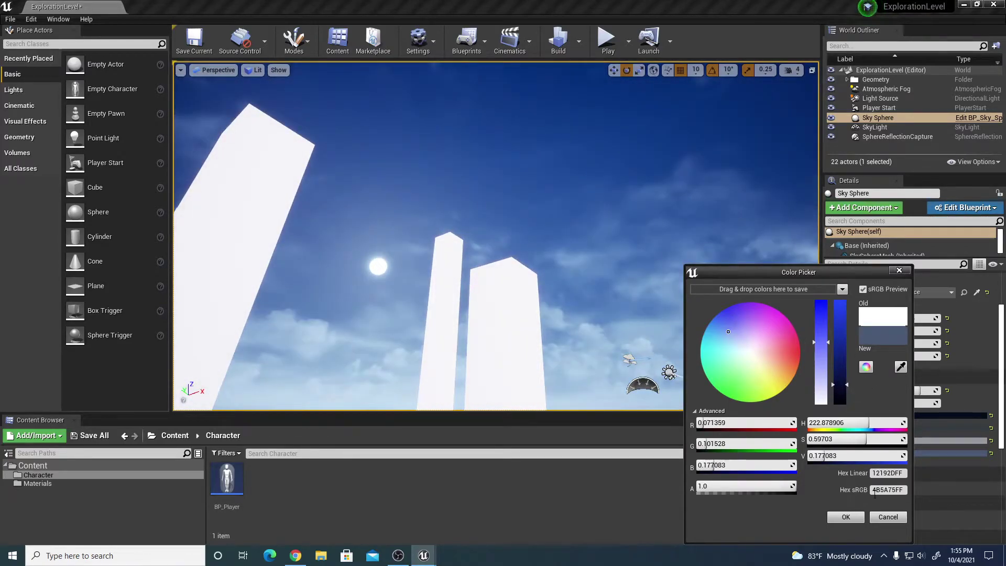
pyautogui.click(888, 518)
pyautogui.moveTo(561, 243); pyautogui.dragTo(546, 257, button='right')
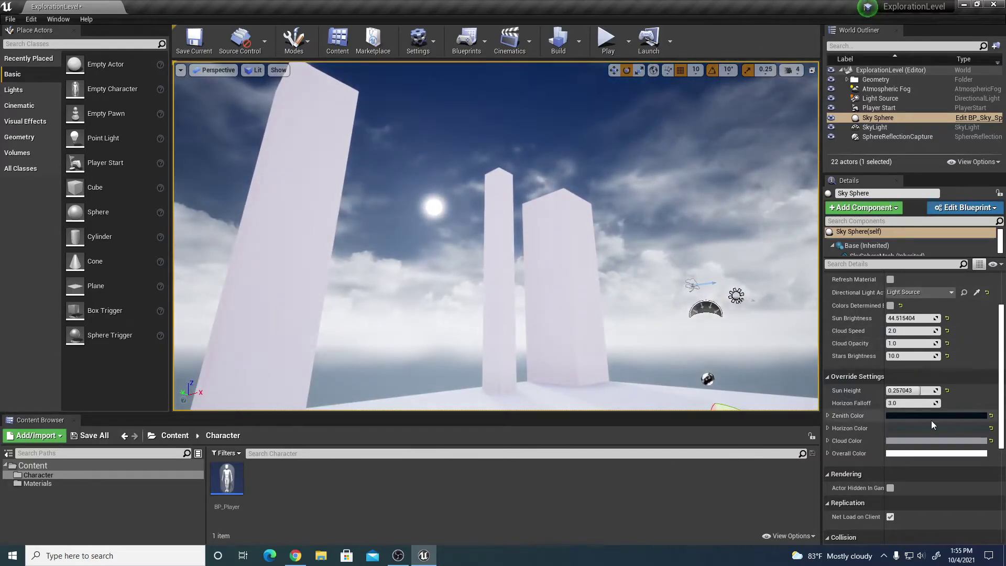
# Set the Sky Sphere's Overall Color to a dark gray (hex sRGB 2C2C2CFF) and check the sky.
pyautogui.click(912, 453)
pyautogui.moveTo(835, 375); pyautogui.dragTo(832, 400)
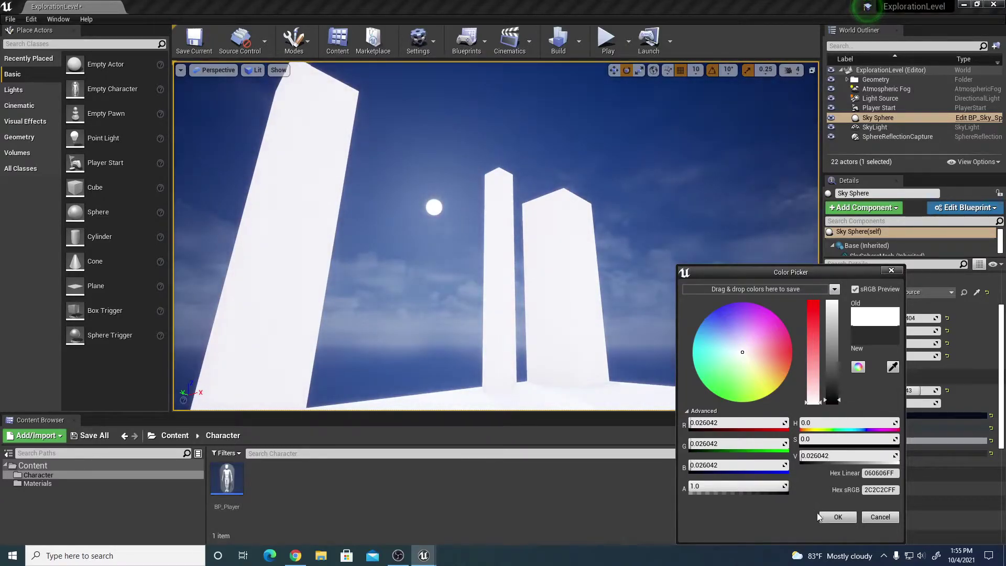
pyautogui.click(838, 517)
pyautogui.moveTo(697, 367); pyautogui.dragTo(728, 320, button='right')
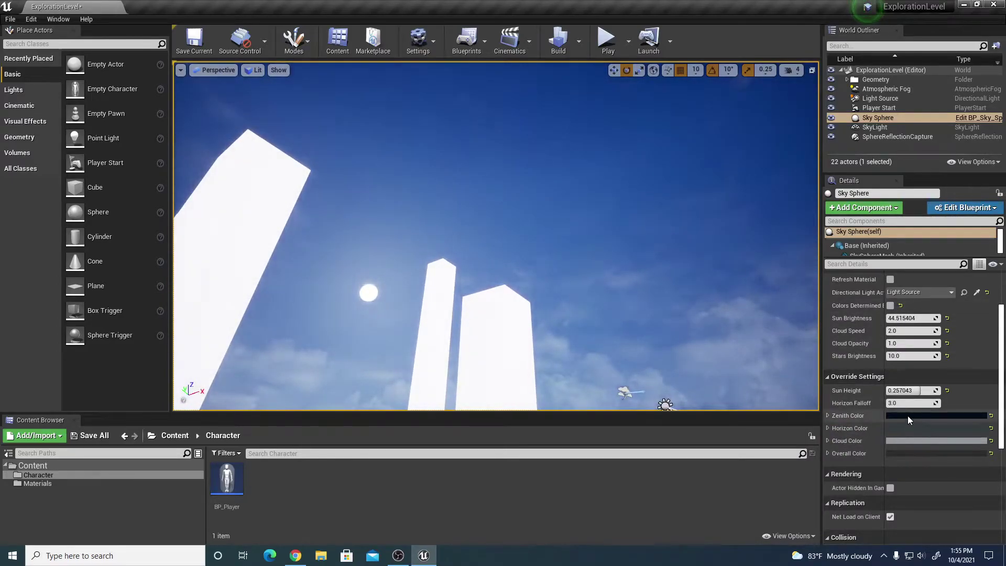
# Lighten the Zenith Color slightly to a dark navy (hex sRGB 051121FF), with a color value of about 0.016.
pyautogui.click(907, 416)
pyautogui.click(836, 400)
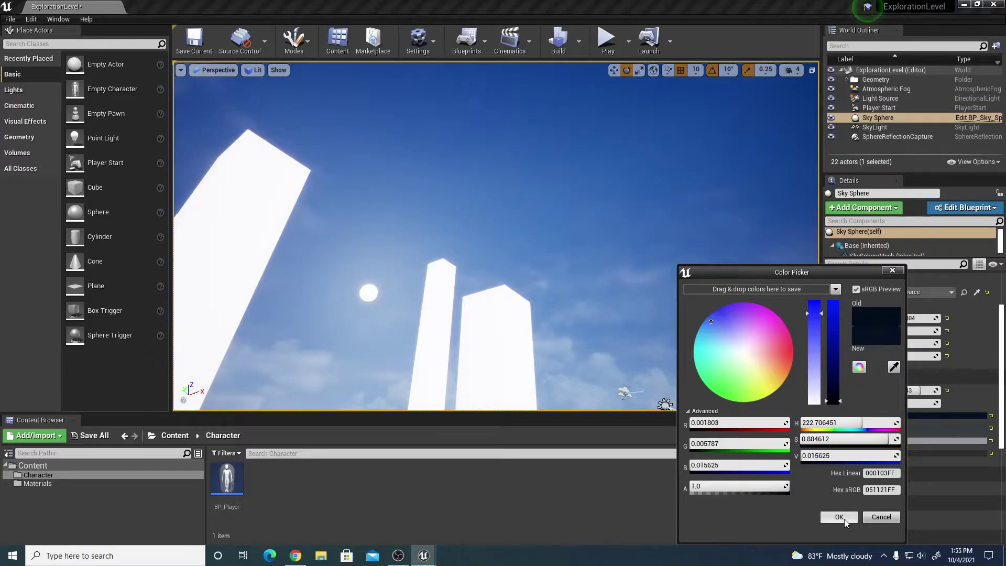
pyautogui.click(840, 518)
pyautogui.moveTo(566, 294); pyautogui.dragTo(566, 320, button='right')
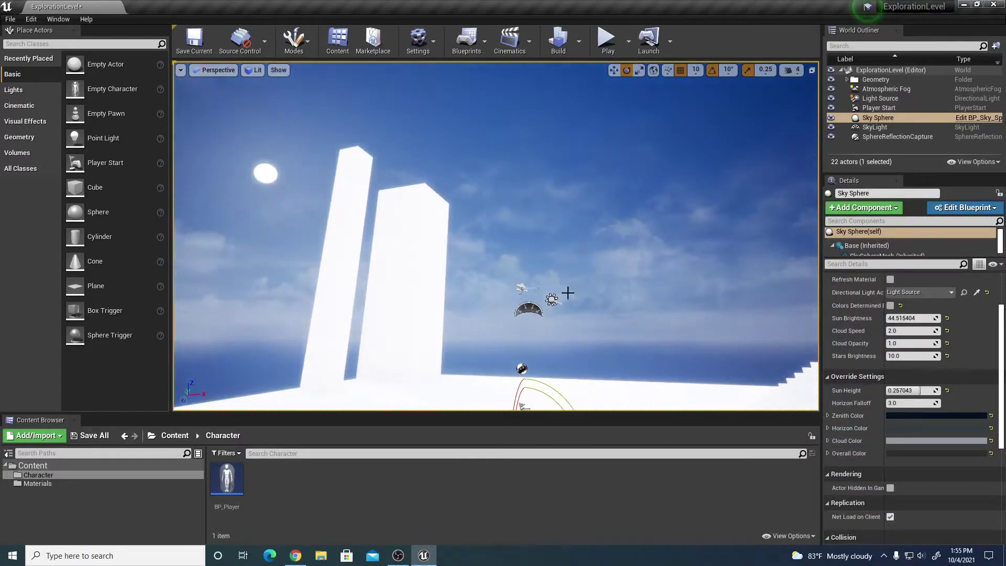
# Change the Sky Sphere's Overall Color to a muted dark blue (hex sRGB 414254FF), with a color value of about 0.089.
pyautogui.moveTo(572, 263); pyautogui.dragTo(581, 299, button='right')
pyautogui.click(922, 454)
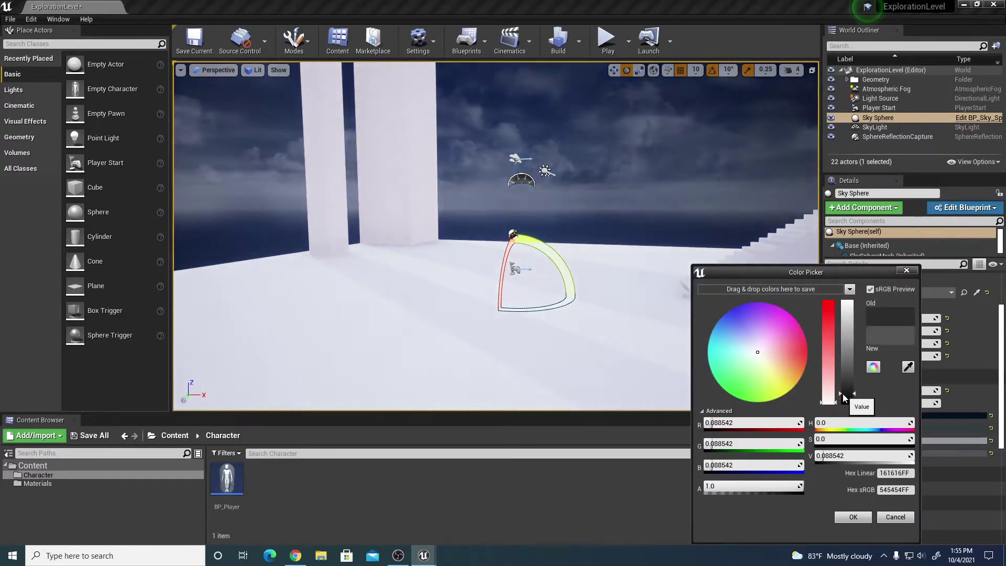
pyautogui.click(746, 336)
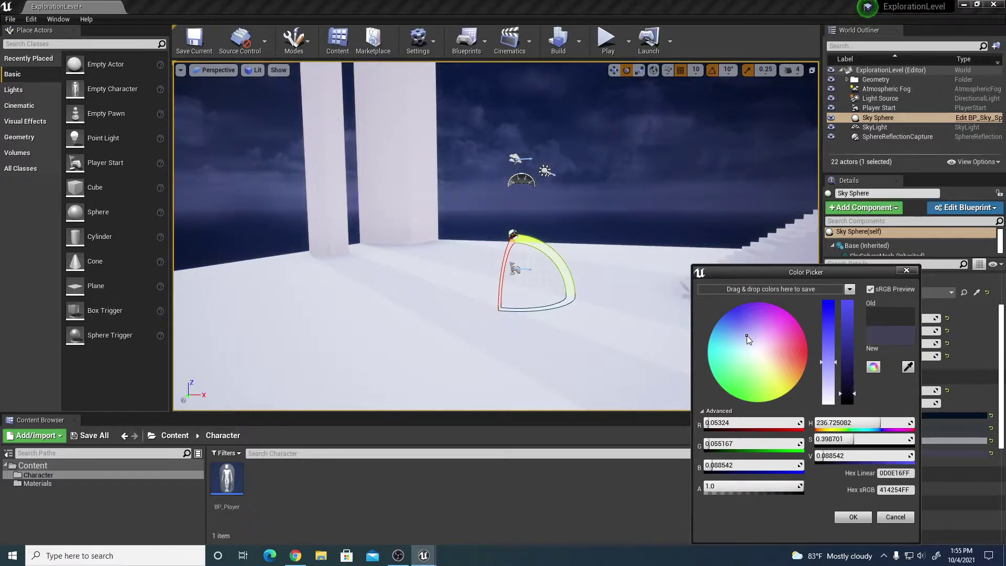
pyautogui.click(855, 515)
pyautogui.moveTo(655, 315); pyautogui.dragTo(607, 256, button='right')
pyautogui.moveTo(532, 207); pyautogui.dragTo(612, 211, button='right')
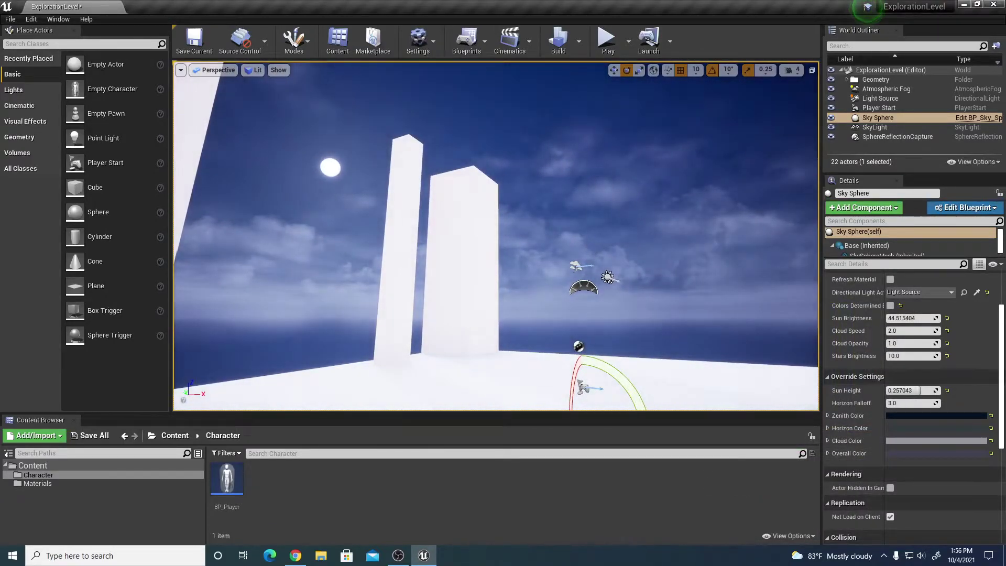
# Turn off Game Settings exposure for the viewport and set EV100 to about -2.3.
pyautogui.click(259, 71)
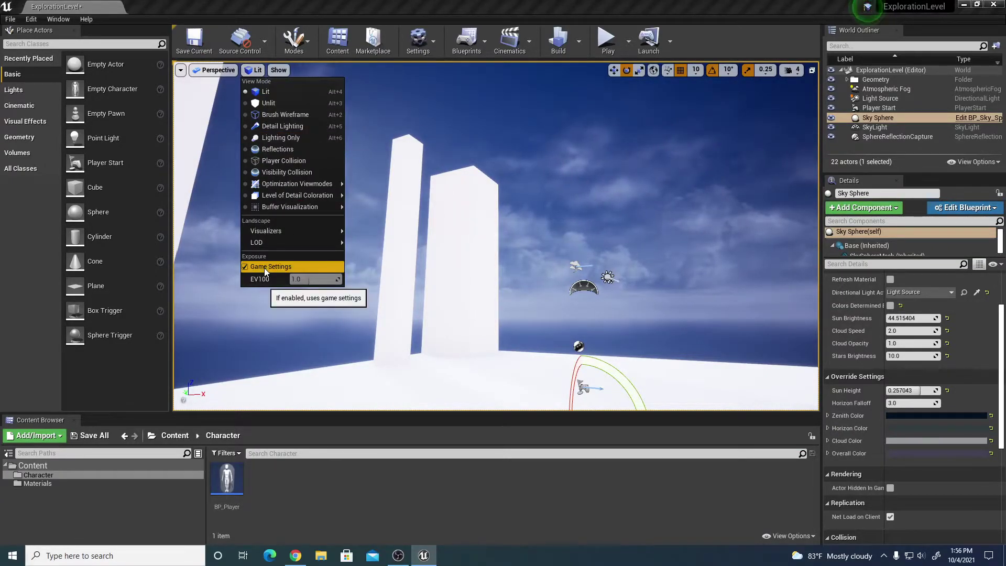
pyautogui.click(245, 267)
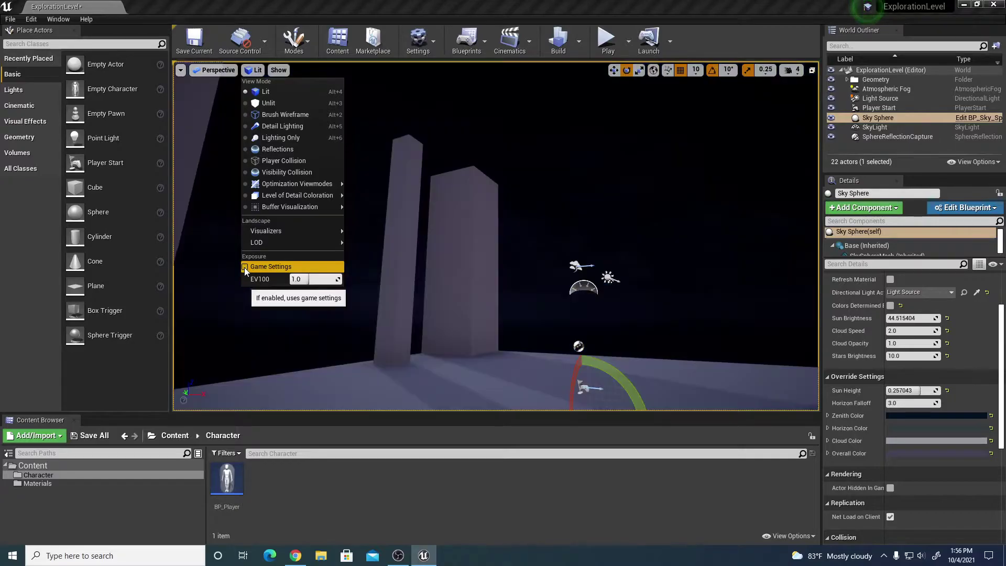
pyautogui.moveTo(304, 281)
pyautogui.mouseDown()
pyautogui.moveTo(314, 280)
pyautogui.moveTo(285, 280)
pyautogui.moveTo(314, 279)
pyautogui.moveTo(302, 279)
pyautogui.mouseUp()
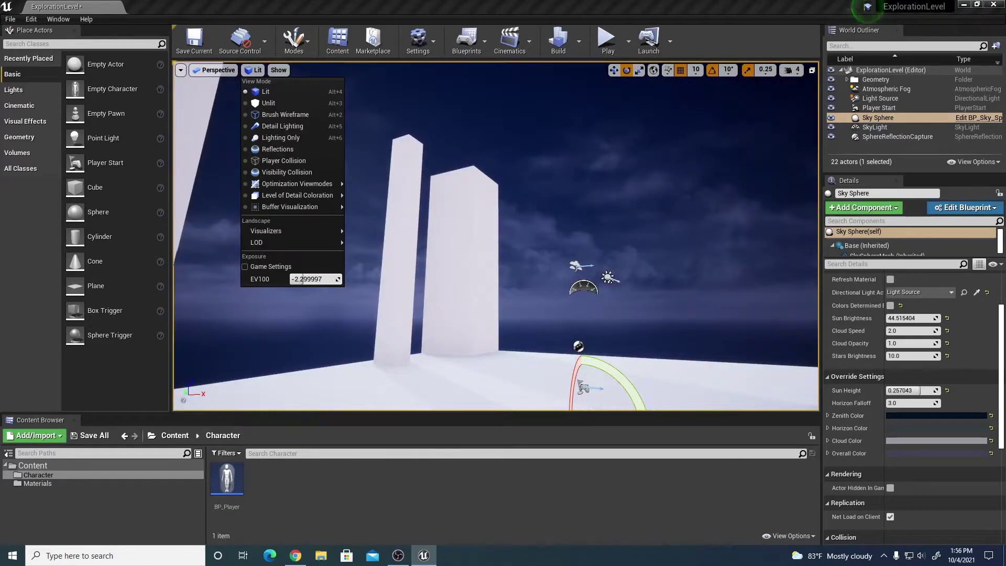
# Play the level to check how bright the sky and pillars look in game, and stop the session.
pyautogui.moveTo(520, 212); pyautogui.dragTo(511, 231, button='right')
pyautogui.click(607, 39)
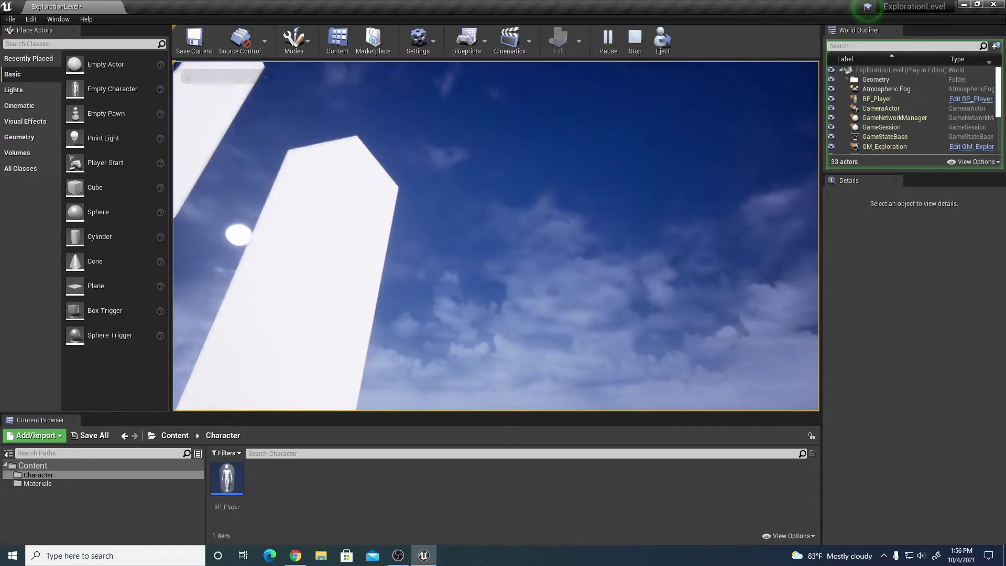
pyautogui.press('Escape')
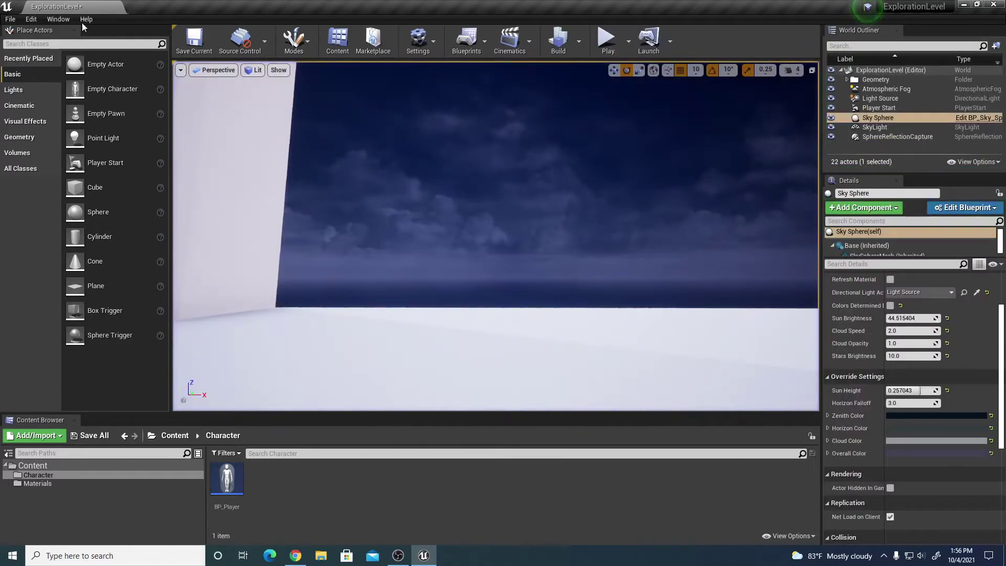
# Find the exposure options in the Project Settings and disable the Auto Exposure default rendering setting.
pyautogui.click(31, 19)
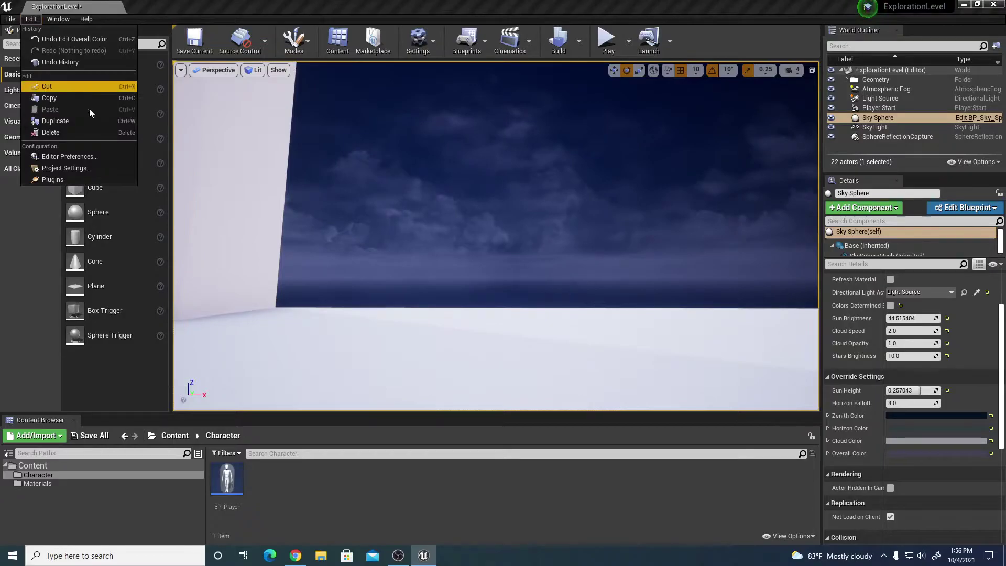
pyautogui.click(93, 170)
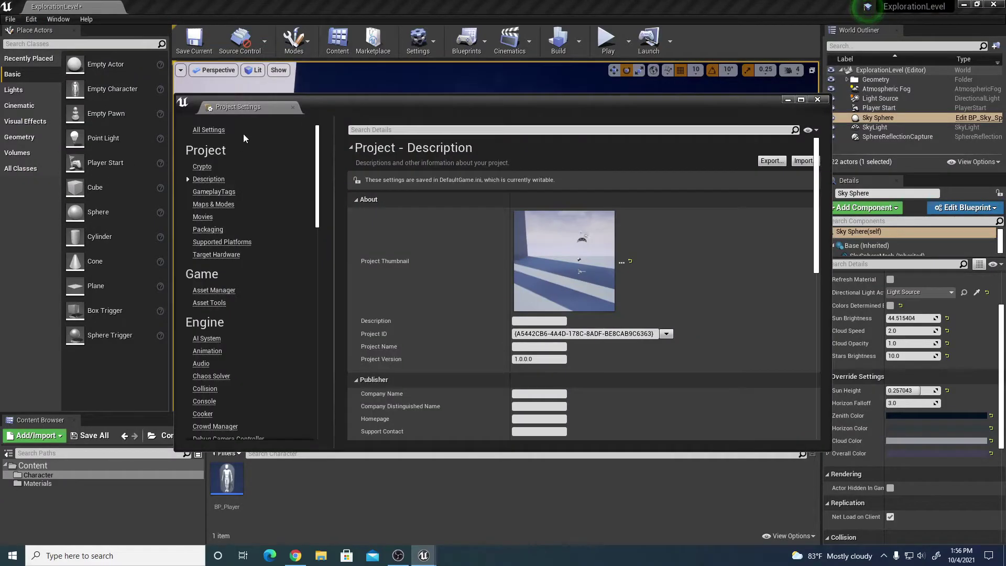
pyautogui.write('expos')
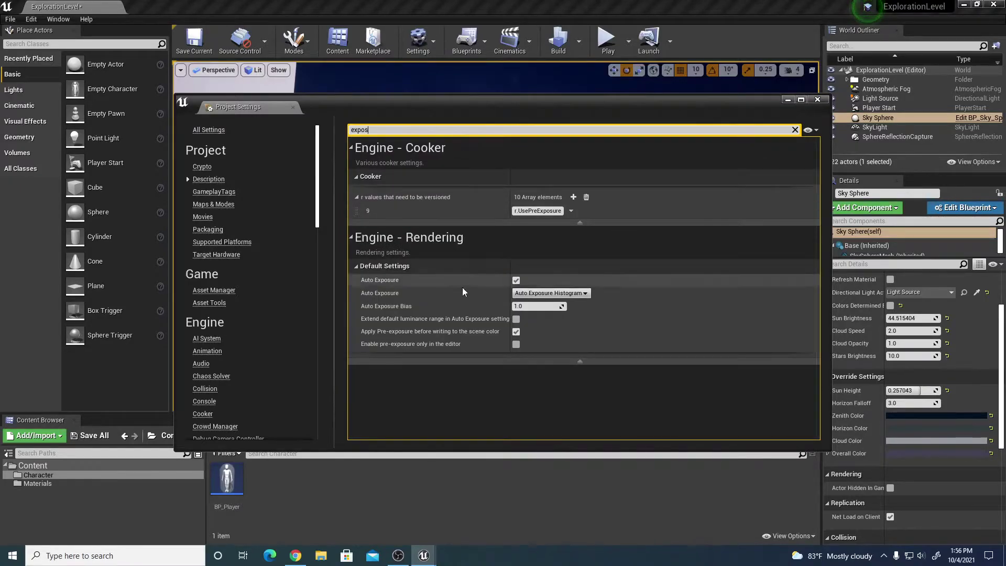
pyautogui.click(516, 280)
pyautogui.moveTo(593, 108); pyautogui.dragTo(592, 131)
pyautogui.click(801, 127)
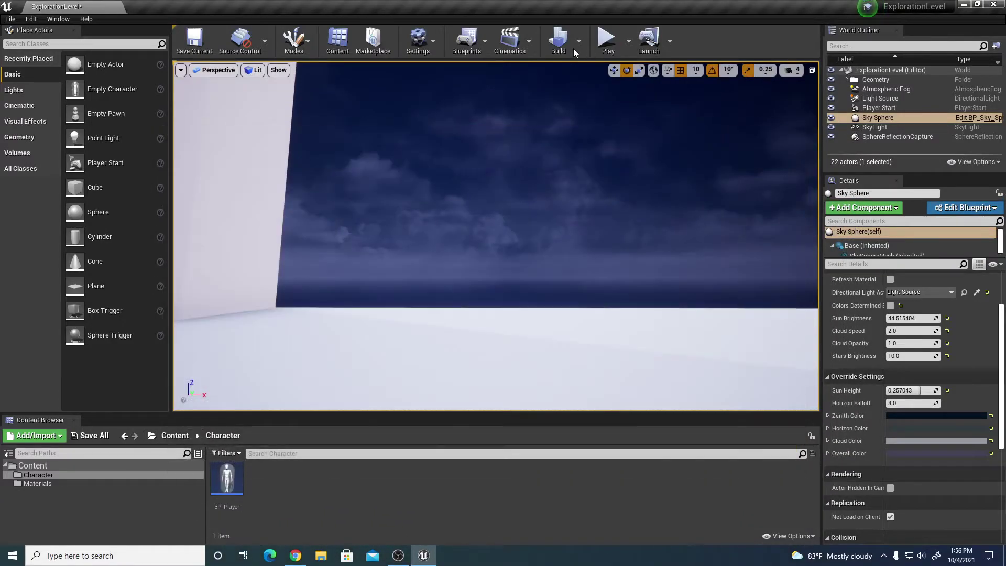
# Play the level again and move around to check the night lighting with auto exposure disabled.
pyautogui.click(607, 39)
pyautogui.click(436, 184)
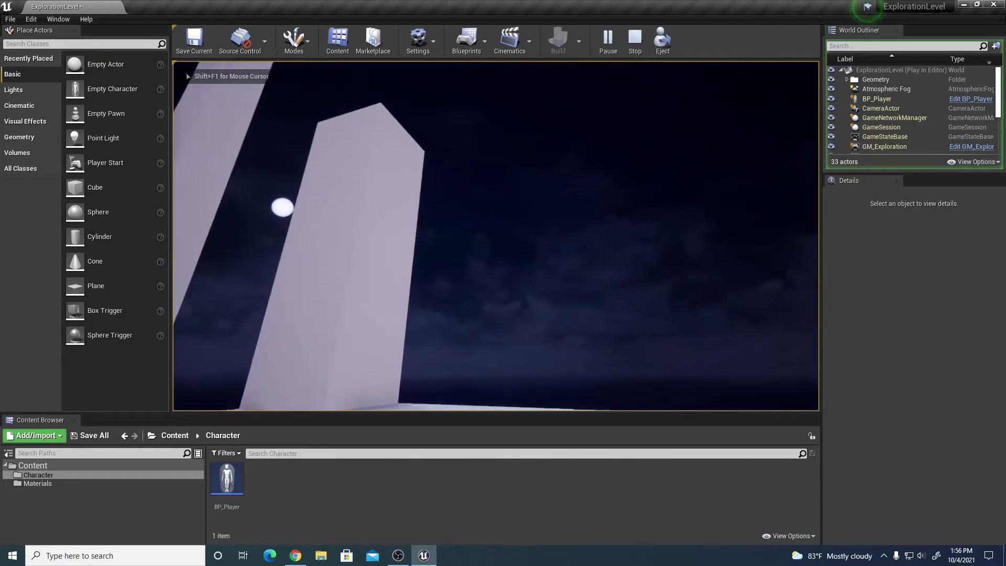
pyautogui.press('a')
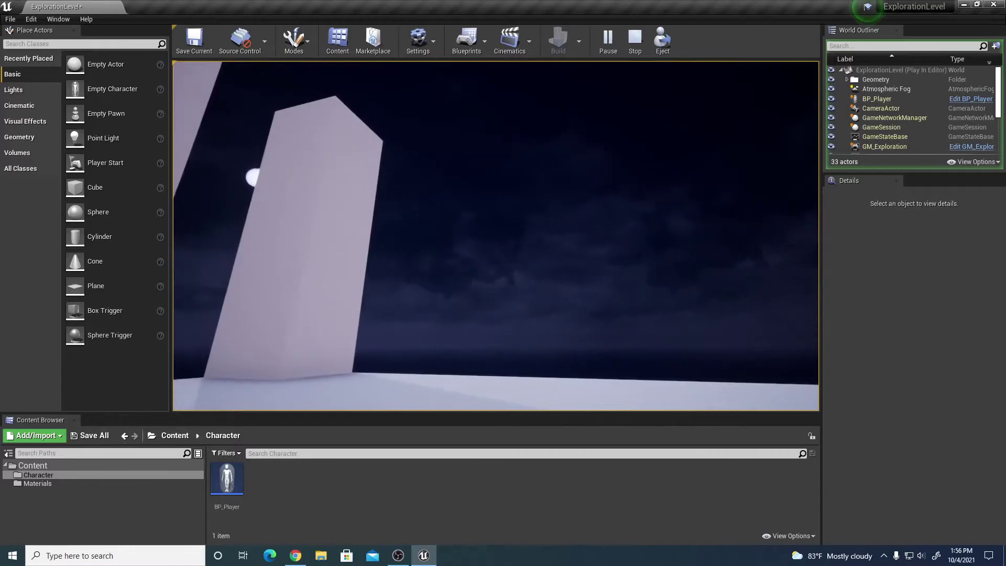
# Stop the play session and review the viewport's EV100 exposure and the Auto Exposure option in the Project Settings.
pyautogui.press('Escape')
pyautogui.click(252, 70)
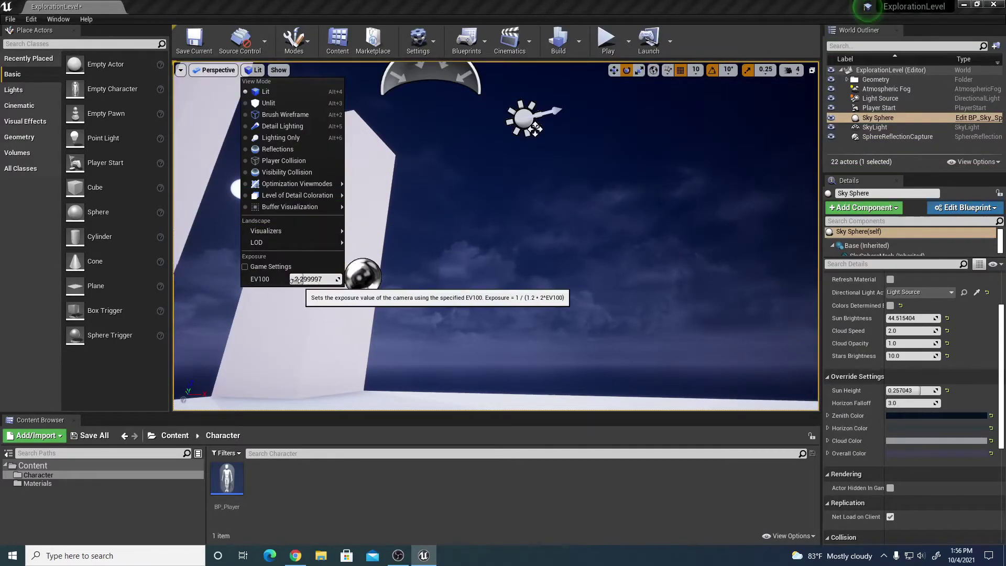
pyautogui.click(30, 19)
pyautogui.click(74, 169)
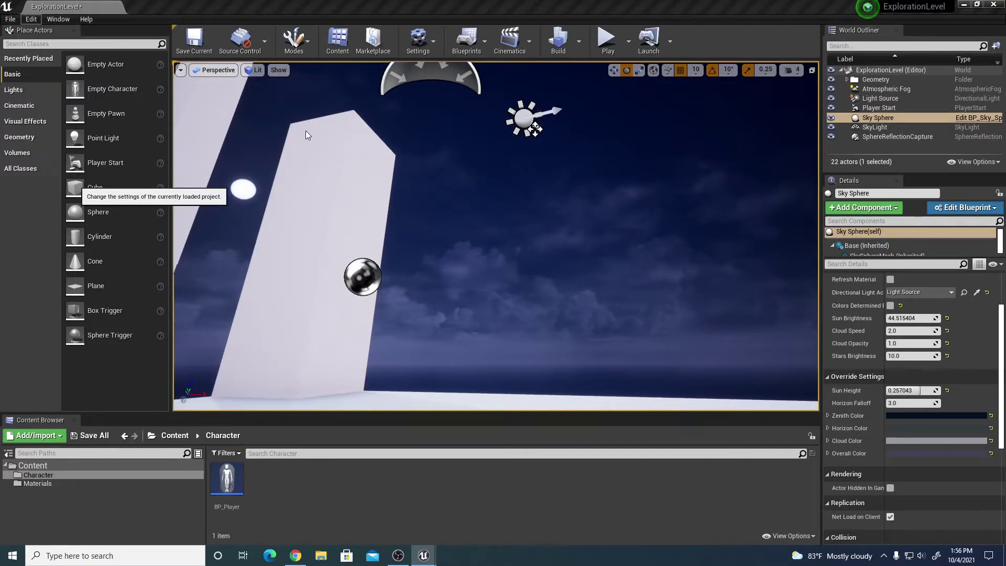
pyautogui.click(488, 158)
pyautogui.write('epos')
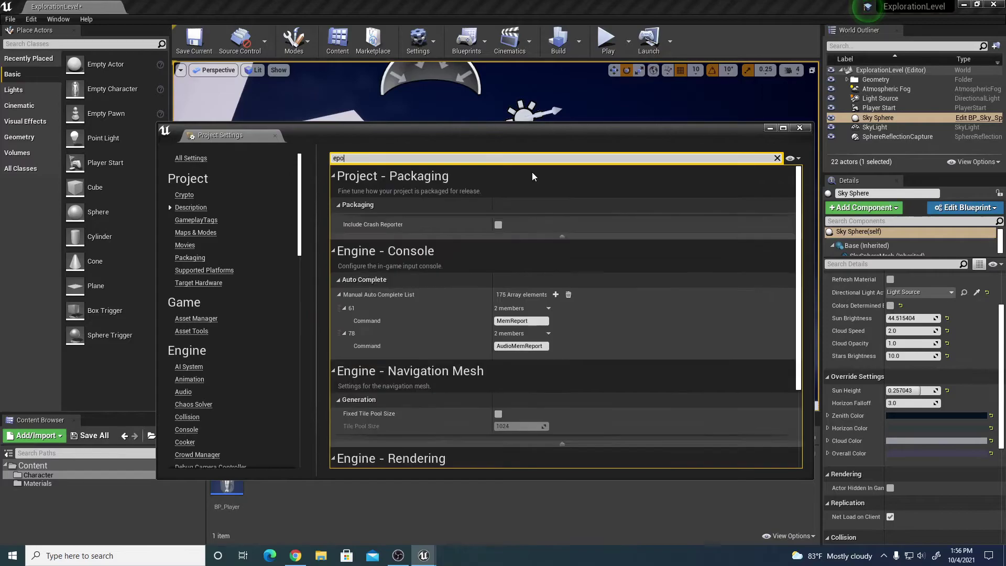
pyautogui.press('BackSpace')
pyautogui.press('BackSpace')
pyautogui.press('BackSpace')
pyautogui.press('BackSpace')
pyautogui.write('exposu')
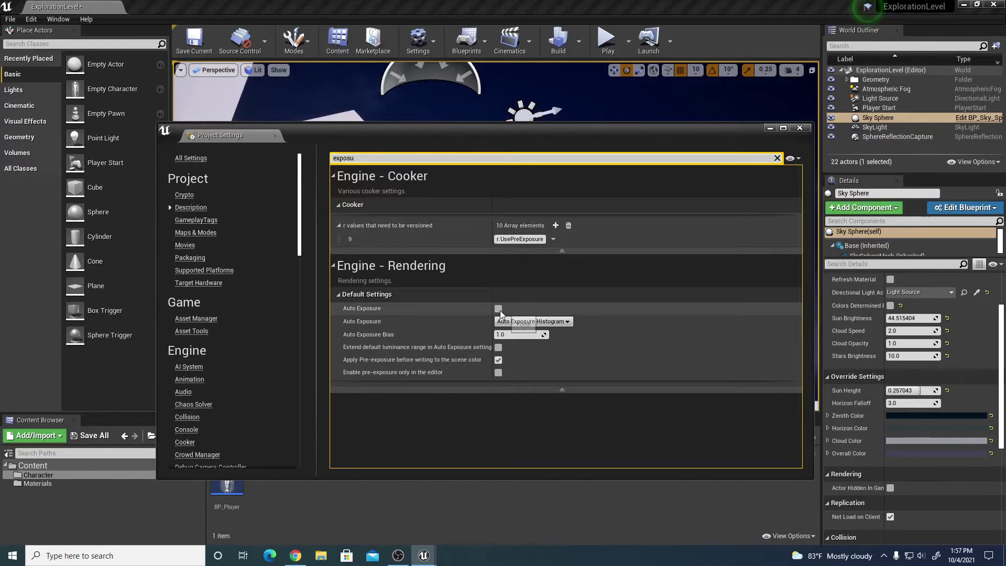
pyautogui.click(799, 128)
# Open the Sky Sphere's BP_Sky_Sphere blueprint for editing and maximize its editor window.
pyautogui.moveTo(597, 122); pyautogui.dragTo(641, 197, button='right')
pyautogui.moveTo(618, 142); pyautogui.dragTo(633, 144, button='right')
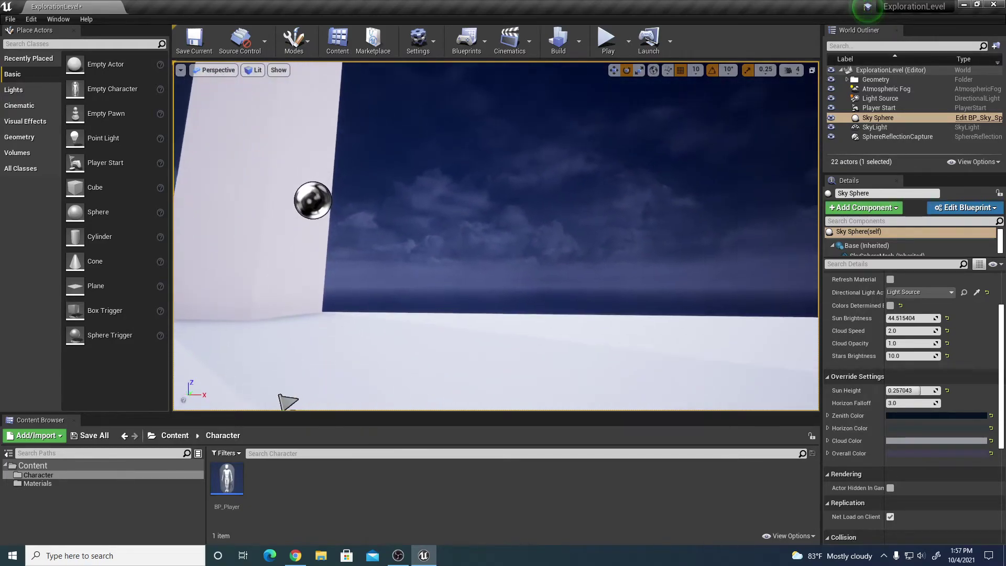
pyautogui.click(969, 118)
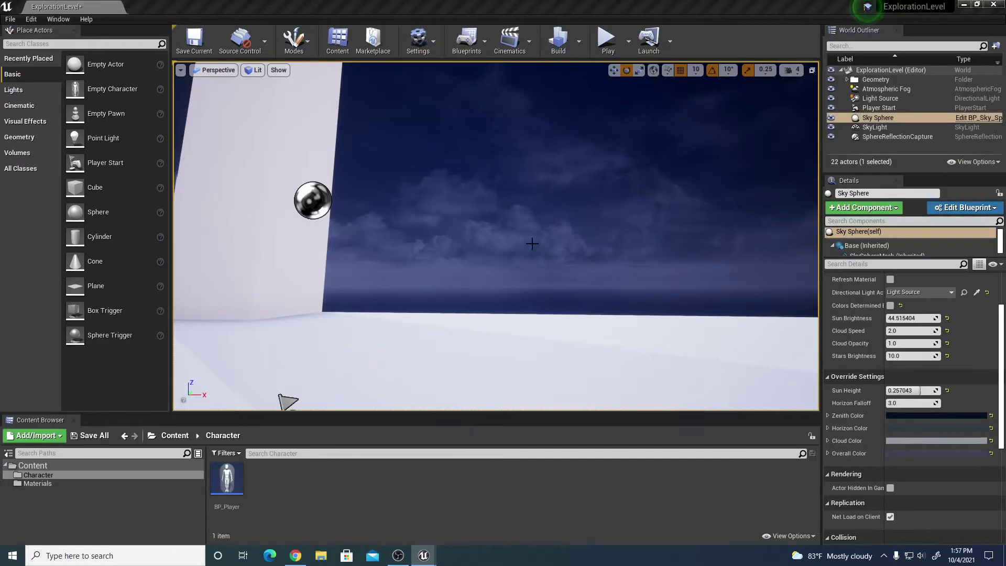
pyautogui.moveTo(532, 244); pyautogui.dragTo(477, 269, button='right')
pyautogui.press('s')
pyautogui.press('a')
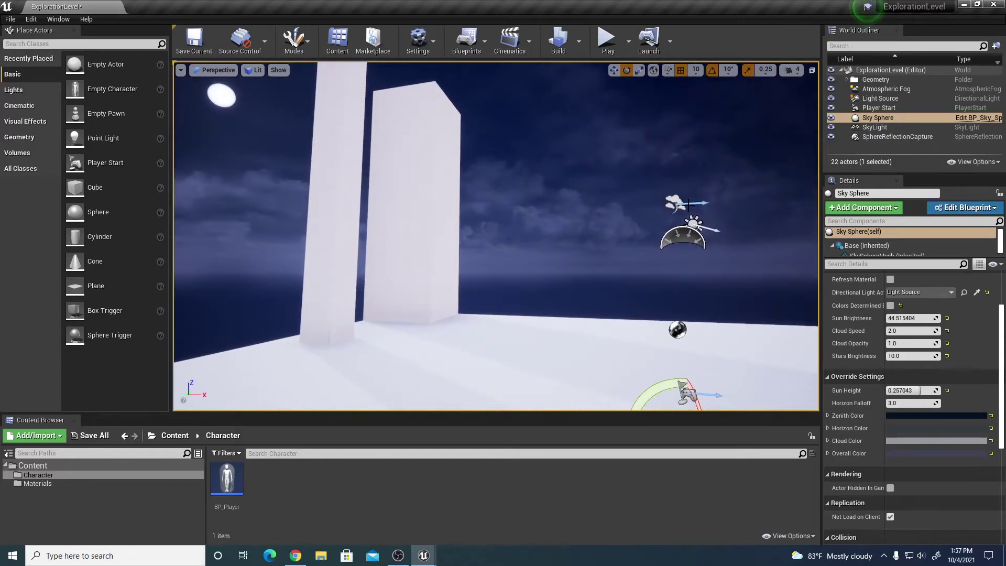
pyautogui.click(695, 223)
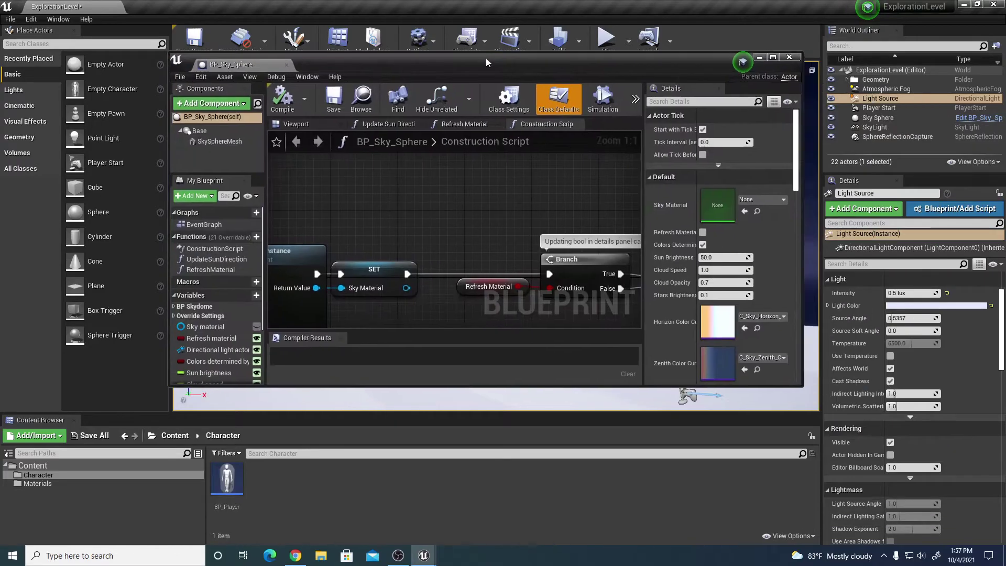
pyautogui.moveTo(486, 58); pyautogui.dragTo(448, 0)
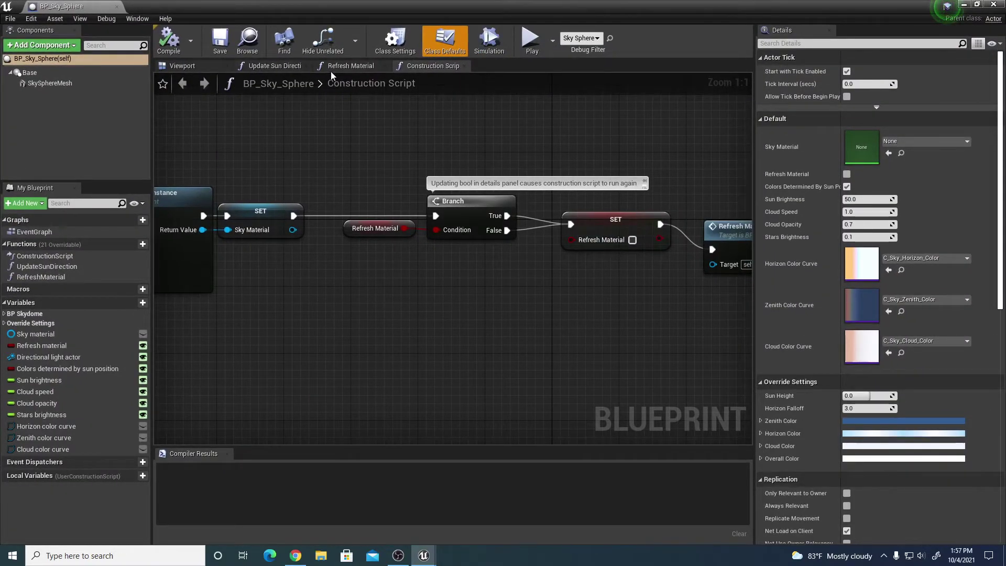
# In the Update Sun Direction function, find the star-blending nodes and space the Select Float and Sun Height nodes away from the ABS and less-than nodes.
pyautogui.click(275, 66)
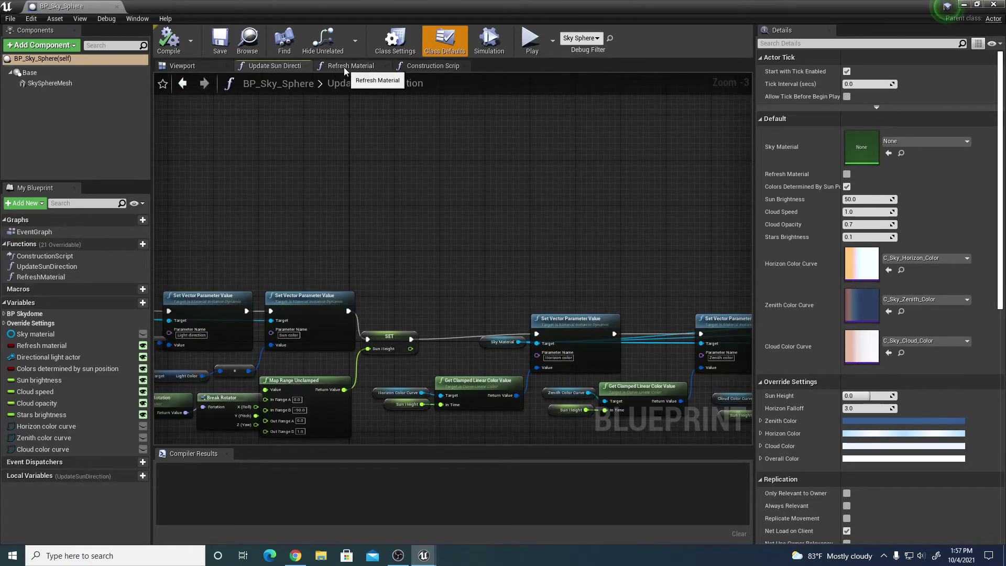
pyautogui.moveTo(440, 253); pyautogui.dragTo(361, 149, button='right')
pyautogui.scroll(-4, 301, 213)
pyautogui.scroll(5, 455, 212)
pyautogui.moveTo(467, 157); pyautogui.dragTo(246, 154, button='right')
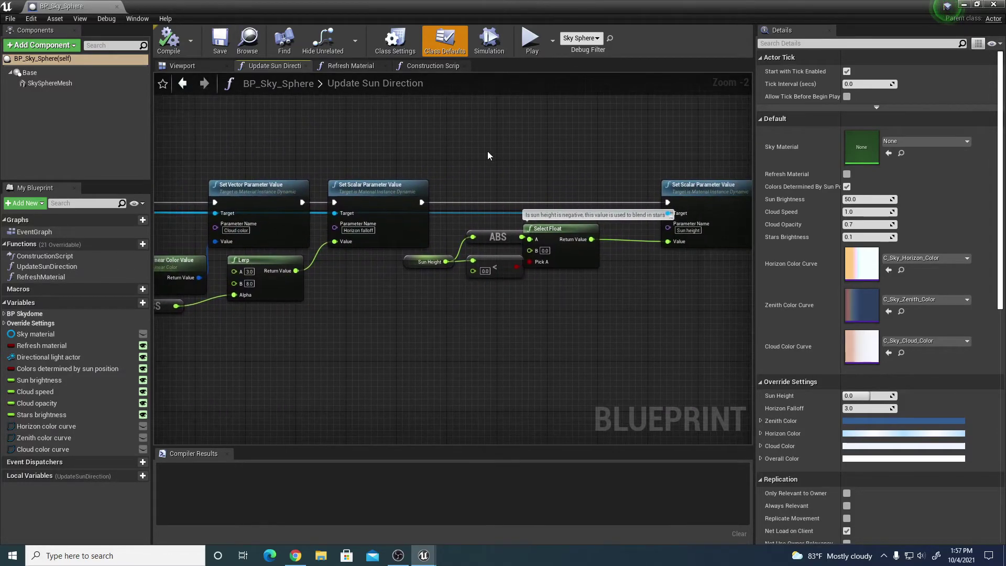
pyautogui.moveTo(621, 191); pyautogui.dragTo(518, 185, button='right')
pyautogui.scroll(2, 373, 219)
pyautogui.moveTo(366, 225); pyautogui.dragTo(388, 194, button='right')
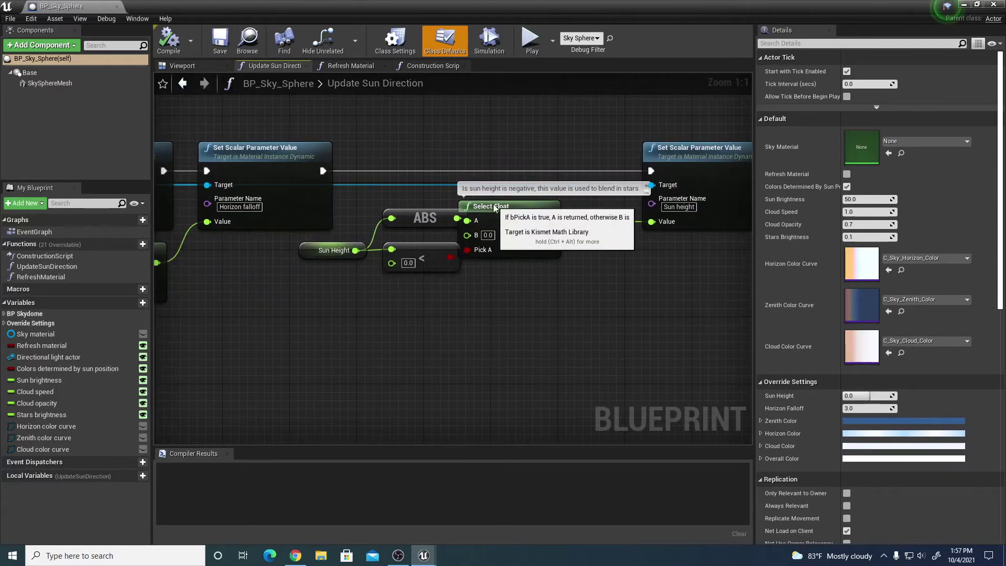
pyautogui.moveTo(495, 208); pyautogui.dragTo(528, 208)
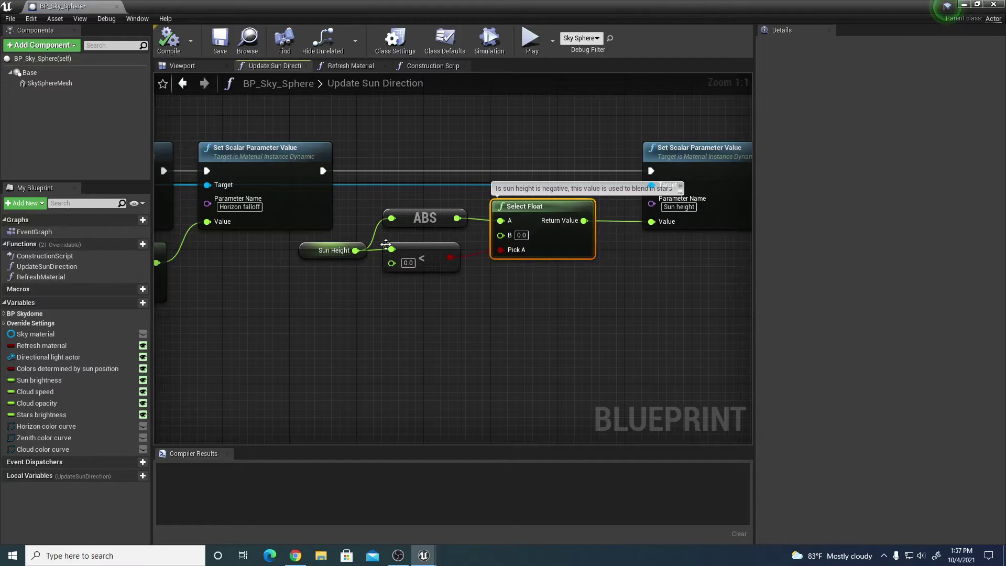
pyautogui.moveTo(345, 251); pyautogui.dragTo(311, 251)
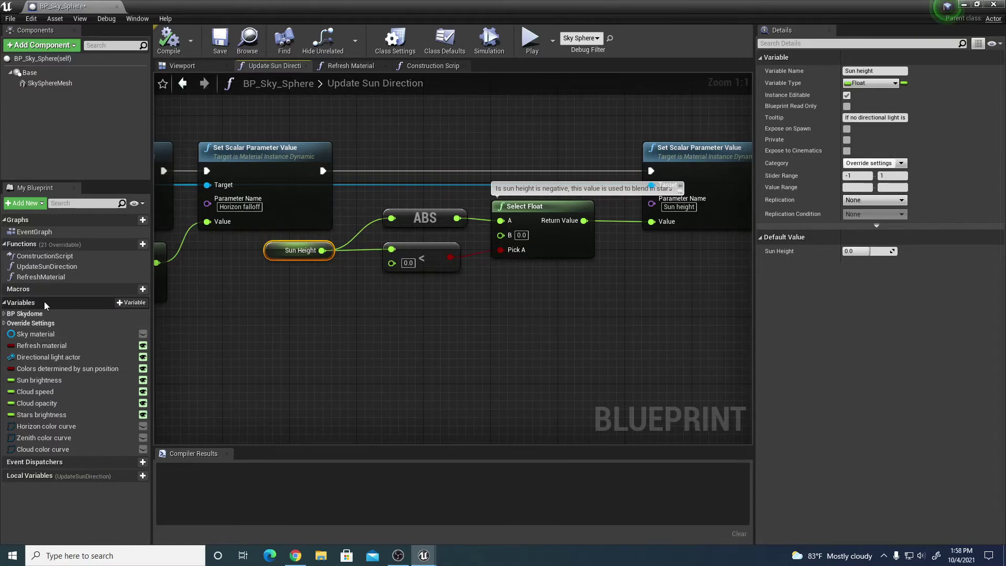
# Create a float variable named SunHeightChange and, after compiling, set its default value to -1.0.
pyautogui.click(127, 302)
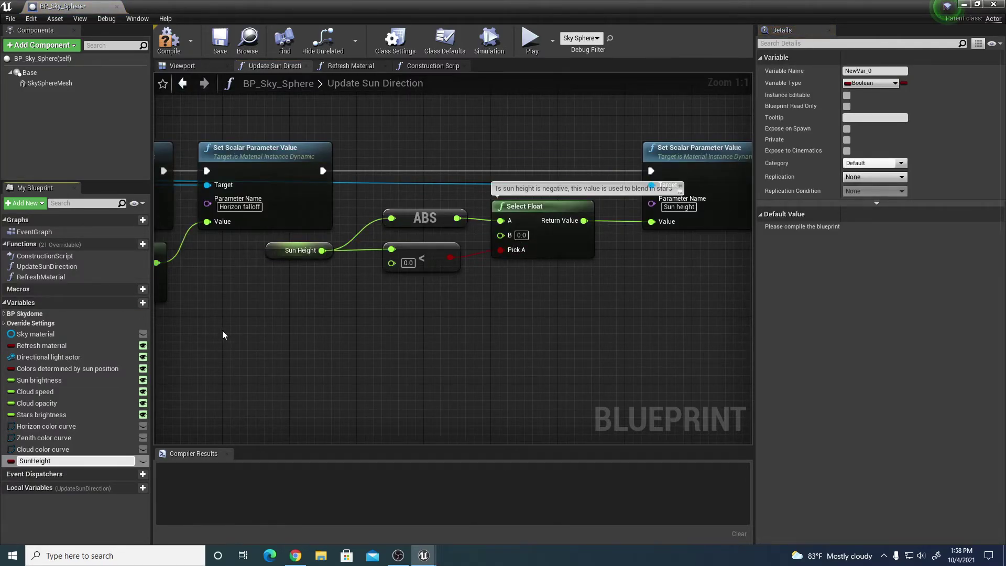
pyautogui.write('SunHeightChange')
pyautogui.press('Return')
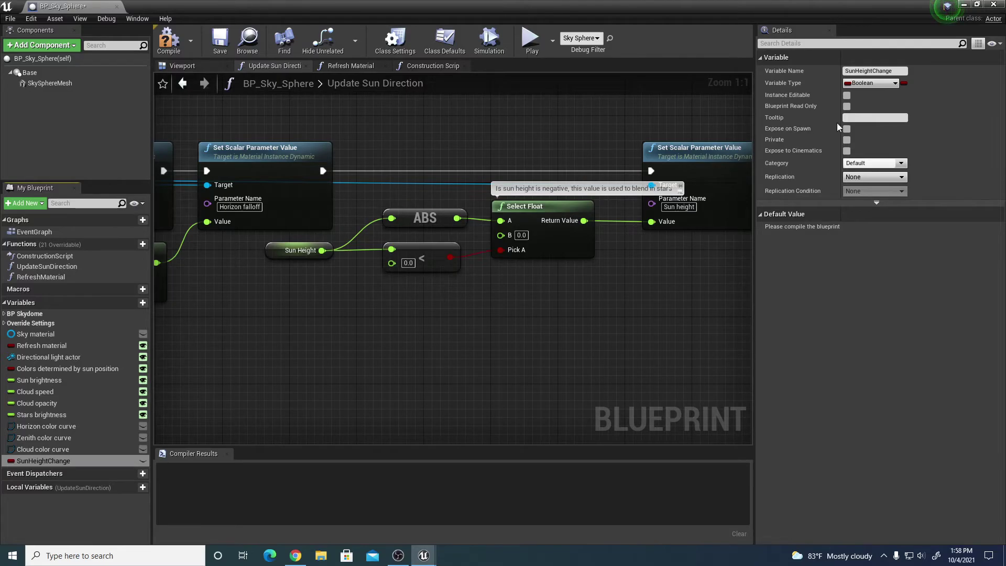
pyautogui.click(881, 83)
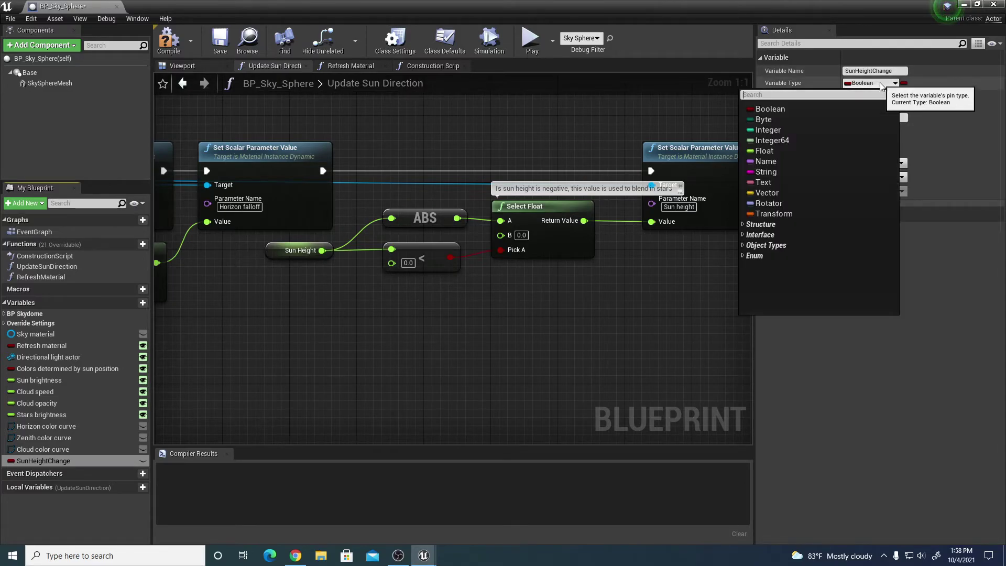
pyautogui.click(801, 151)
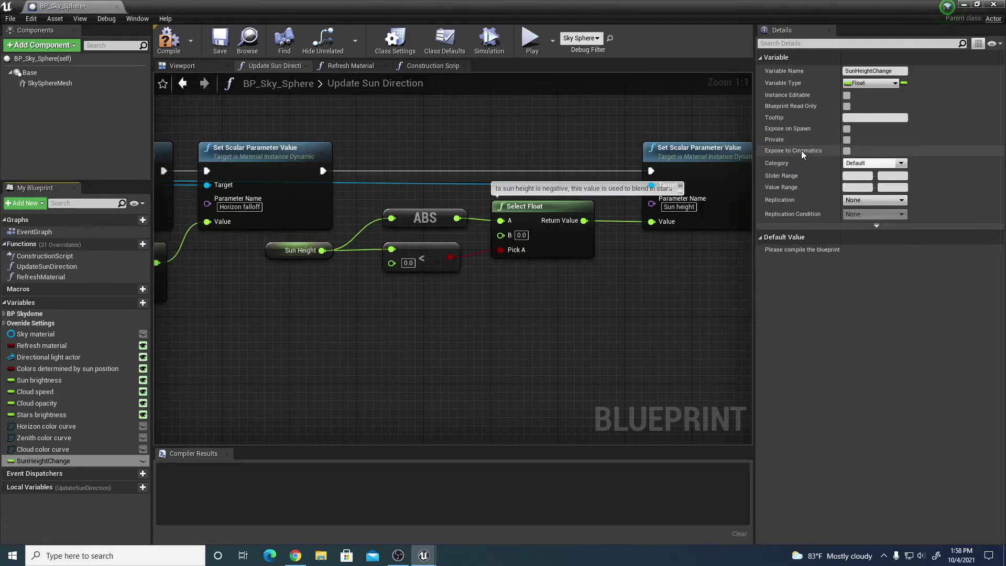
pyautogui.click(181, 52)
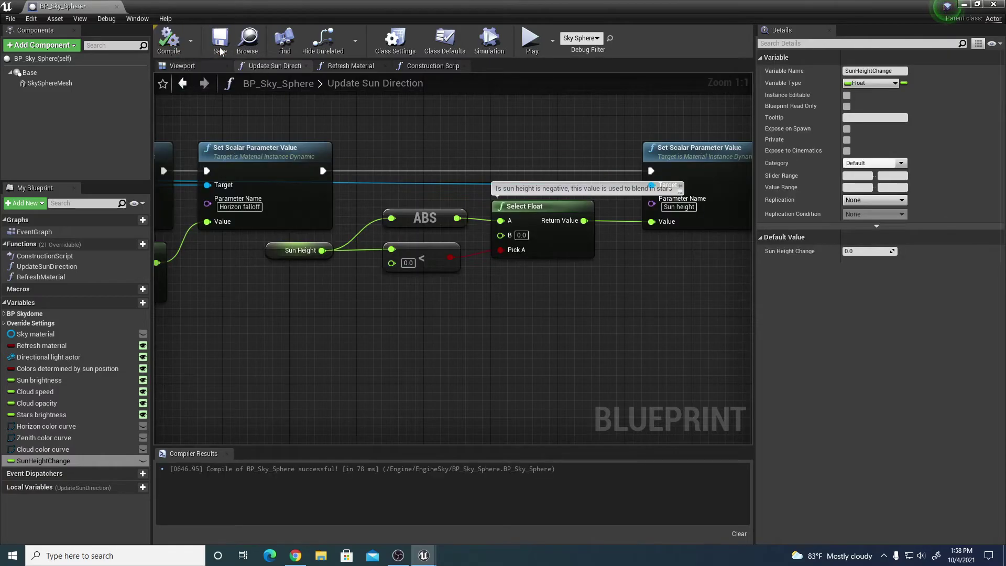
pyautogui.click(865, 252)
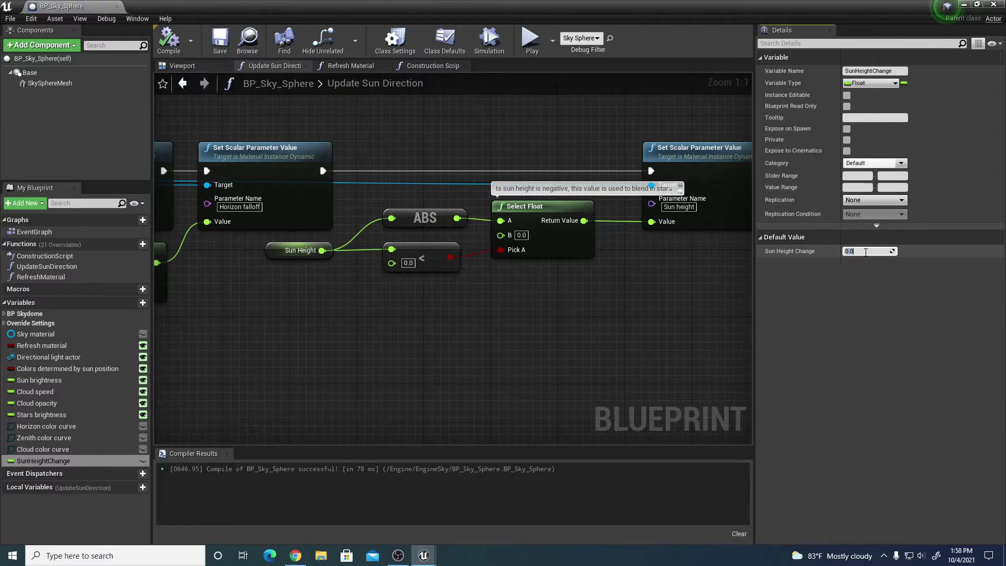
pyautogui.click(278, 251)
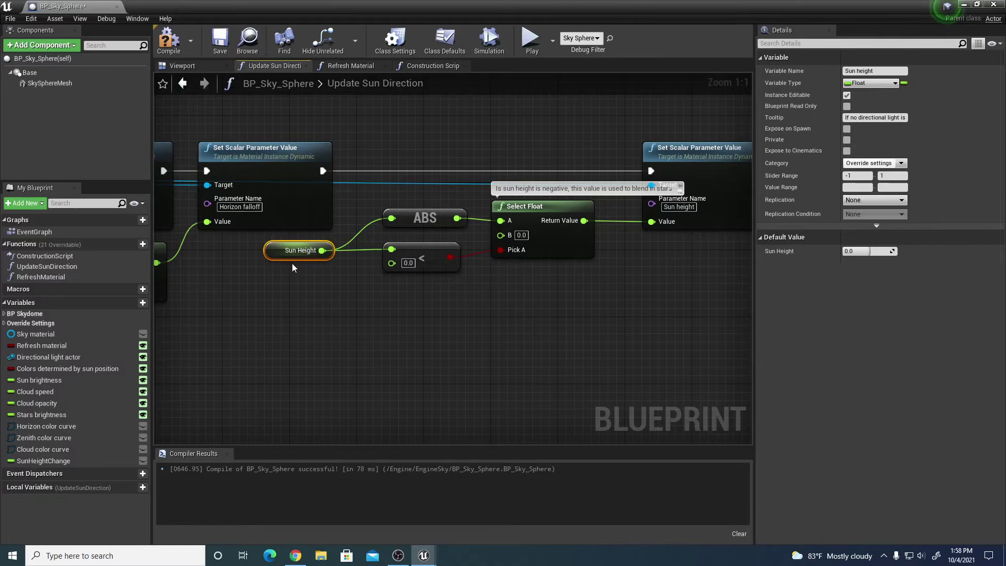
# Add a SunHeightChange getter to Update Sun Direction and wire it into the ABS and less-than nodes in place of Sun Height.
pyautogui.click(54, 461)
pyautogui.moveTo(55, 461); pyautogui.dragTo(312, 302)
pyautogui.moveTo(258, 280); pyautogui.dragTo(258, 279)
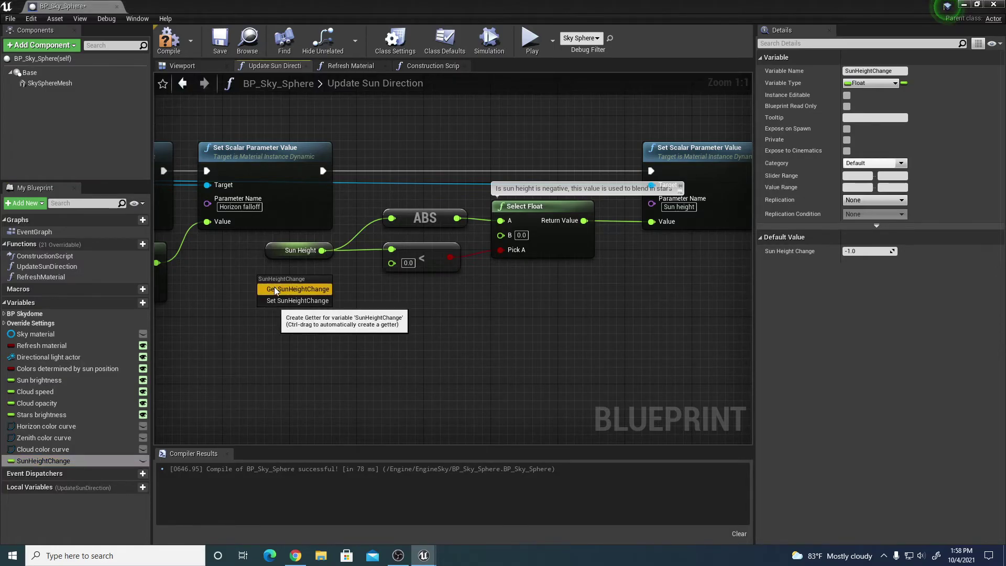
pyautogui.click(275, 290)
pyautogui.moveTo(286, 288); pyautogui.dragTo(390, 219)
pyautogui.moveTo(309, 284); pyautogui.dragTo(392, 250)
pyautogui.moveTo(262, 250); pyautogui.dragTo(252, 249)
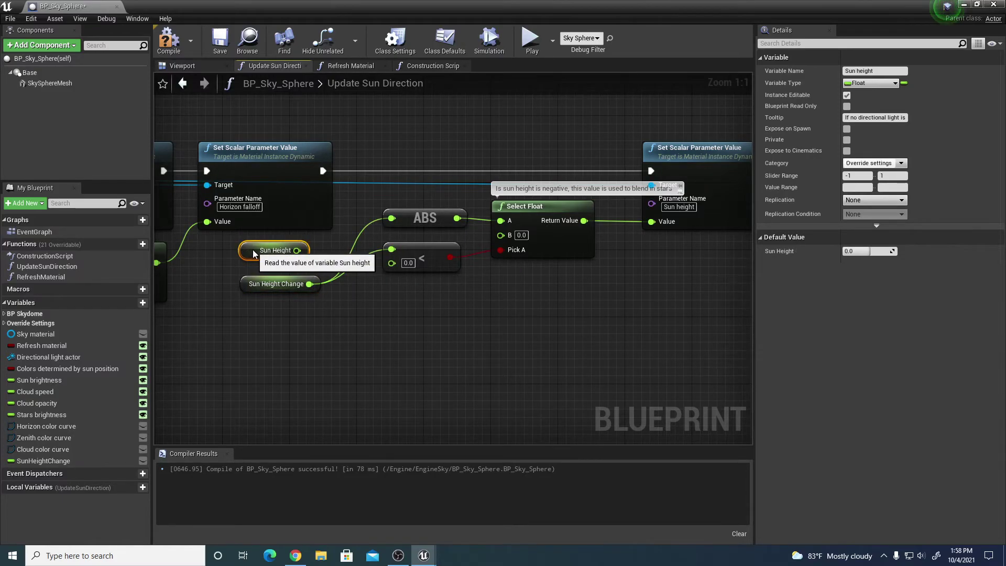
# Compile and save the blueprint with the rewired Update Sun Direction function.
pyautogui.click(283, 284)
pyautogui.click(164, 42)
pyautogui.click(219, 38)
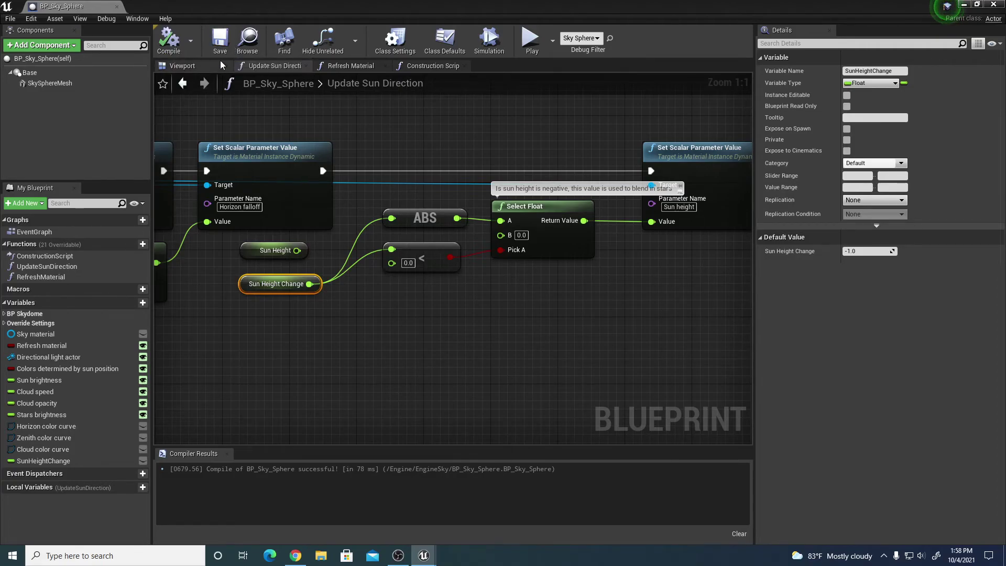
pyautogui.click(263, 251)
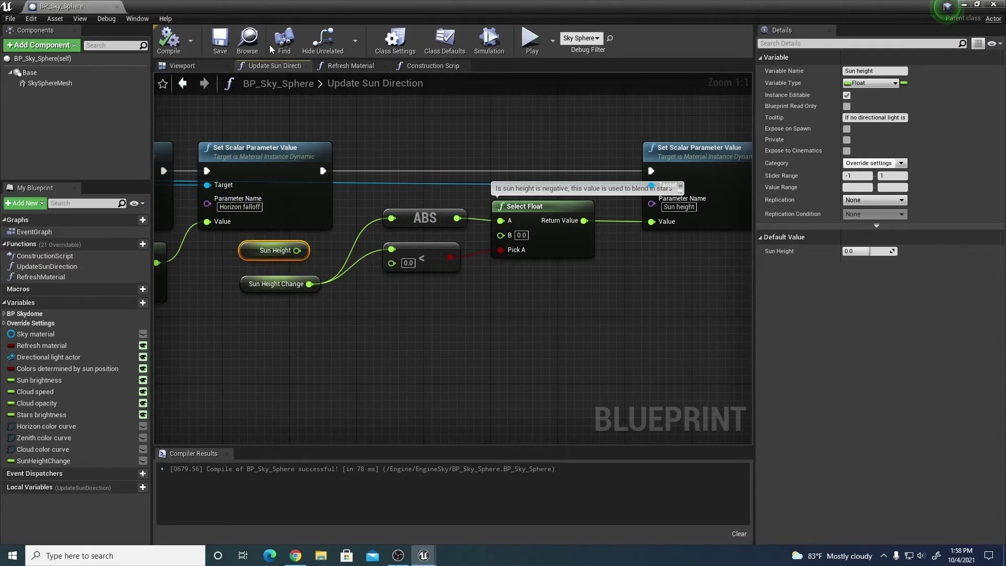
pyautogui.moveTo(369, 5)
pyautogui.mouseDown()
pyautogui.moveTo(355, 84)
pyautogui.moveTo(355, 333)
pyautogui.moveTo(355, 2)
pyautogui.mouseUp()
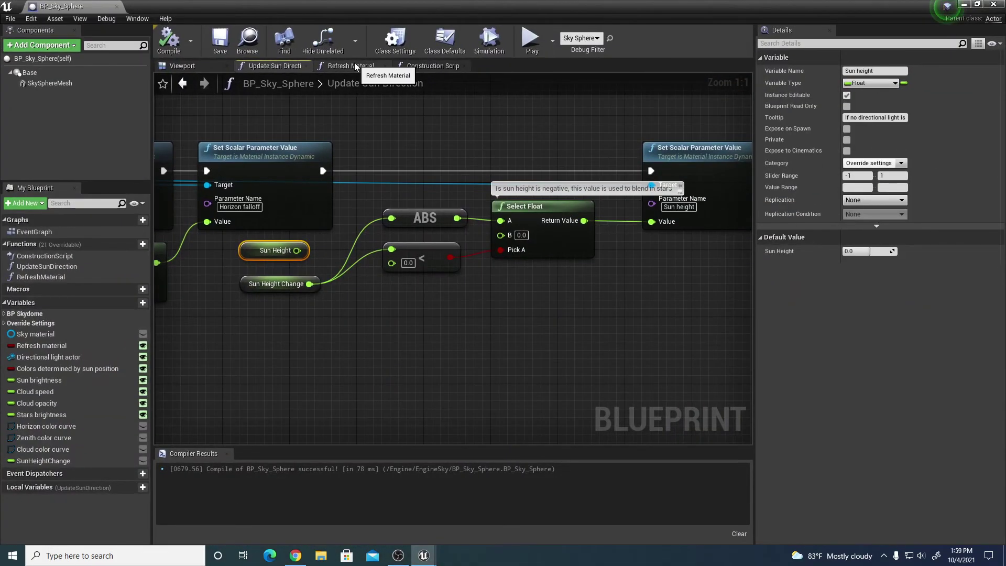
# In the Refresh Material function, add a SunHeightChange getter and connect it to the star-blending ABS and less-than nodes in place of Sun Height.
pyautogui.click(354, 67)
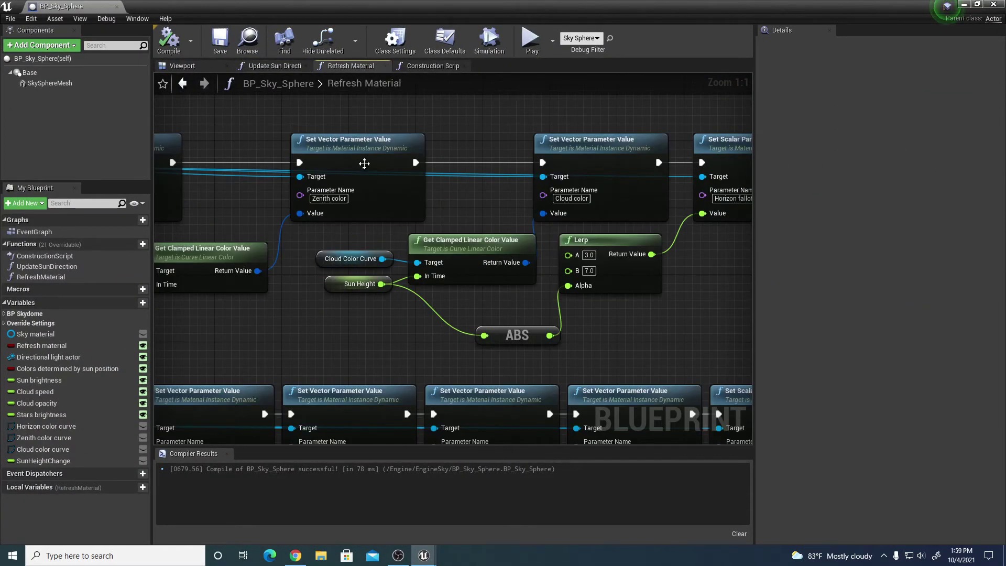
pyautogui.scroll(-3, 429, 254)
pyautogui.moveTo(609, 309); pyautogui.dragTo(250, 270, button='right')
pyautogui.moveTo(700, 272); pyautogui.dragTo(451, 223, button='right')
pyautogui.scroll(4, 403, 243)
pyautogui.moveTo(44, 460); pyautogui.dragTo(288, 288)
pyautogui.click(320, 295)
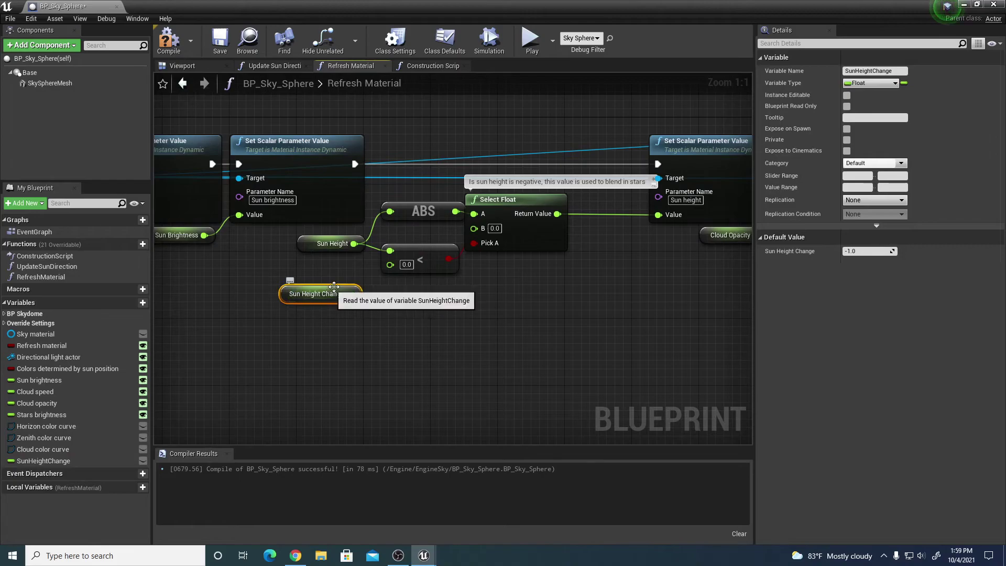
pyautogui.moveTo(349, 294); pyautogui.dragTo(391, 211)
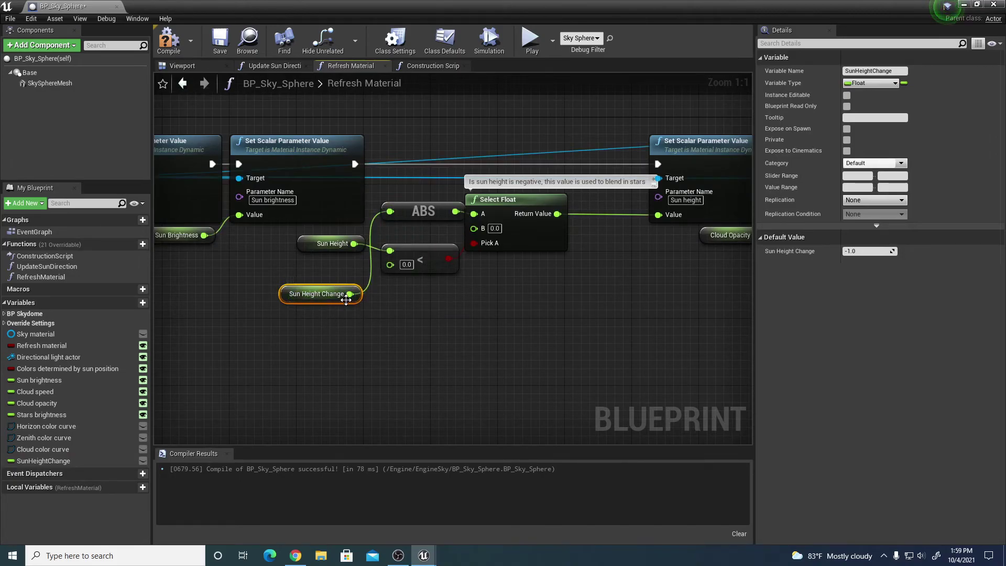
pyautogui.moveTo(347, 299); pyautogui.dragTo(389, 251)
# Compile and save BP_Sky_Sphere, and close its editor to return to the level.
pyautogui.click(163, 41)
pyautogui.click(220, 46)
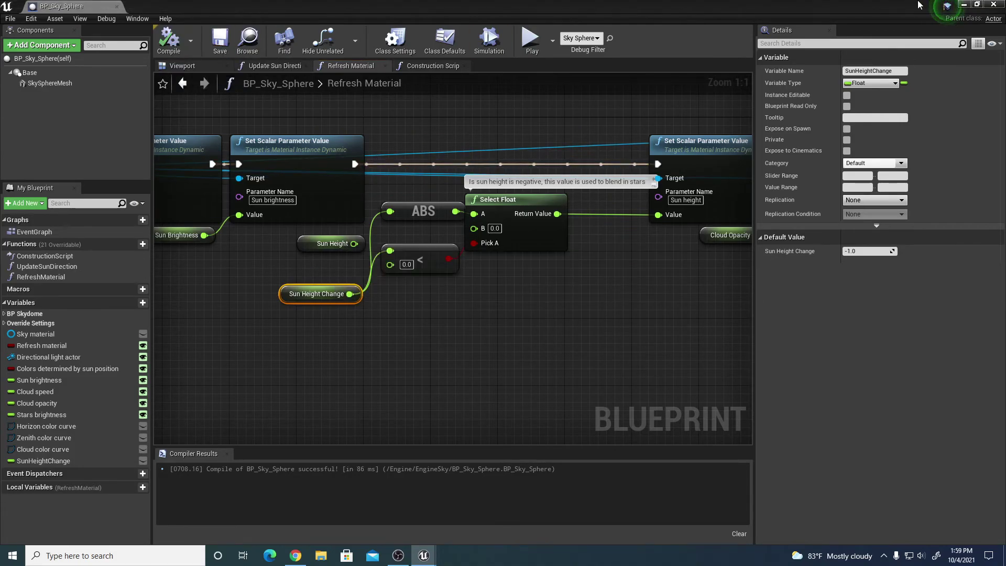
pyautogui.moveTo(918, 5); pyautogui.dragTo(729, 424)
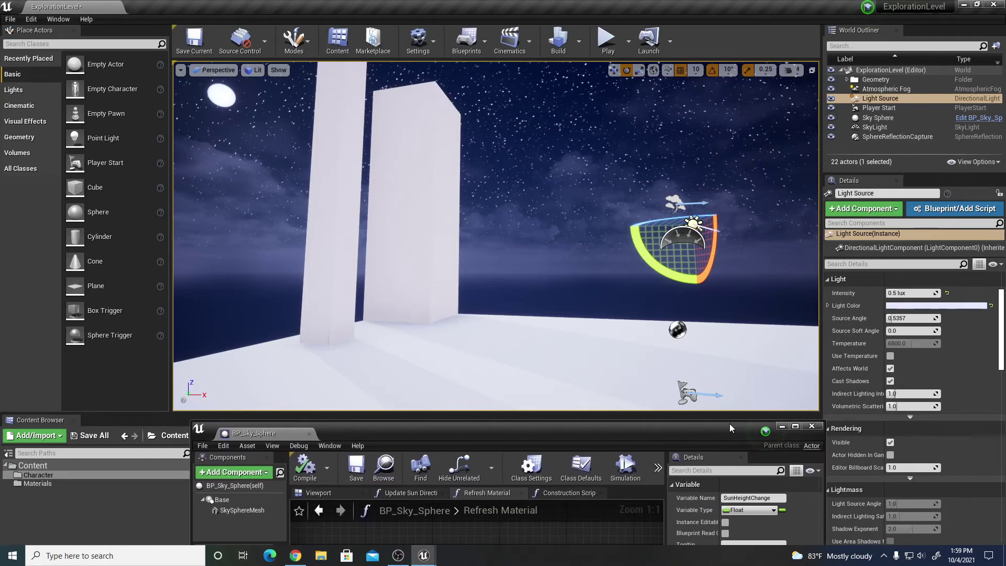
pyautogui.moveTo(728, 423); pyautogui.dragTo(675, 171)
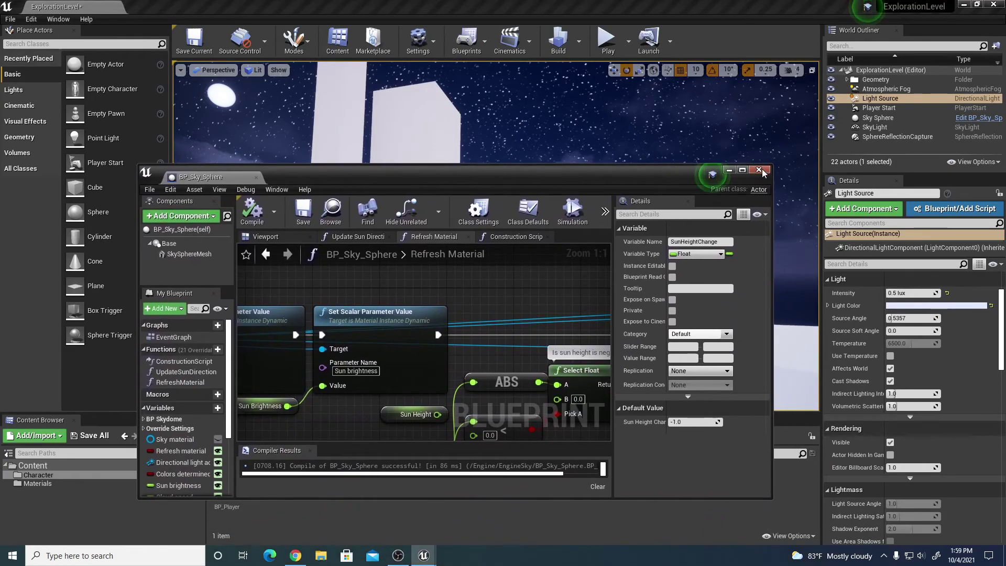
pyautogui.click(759, 170)
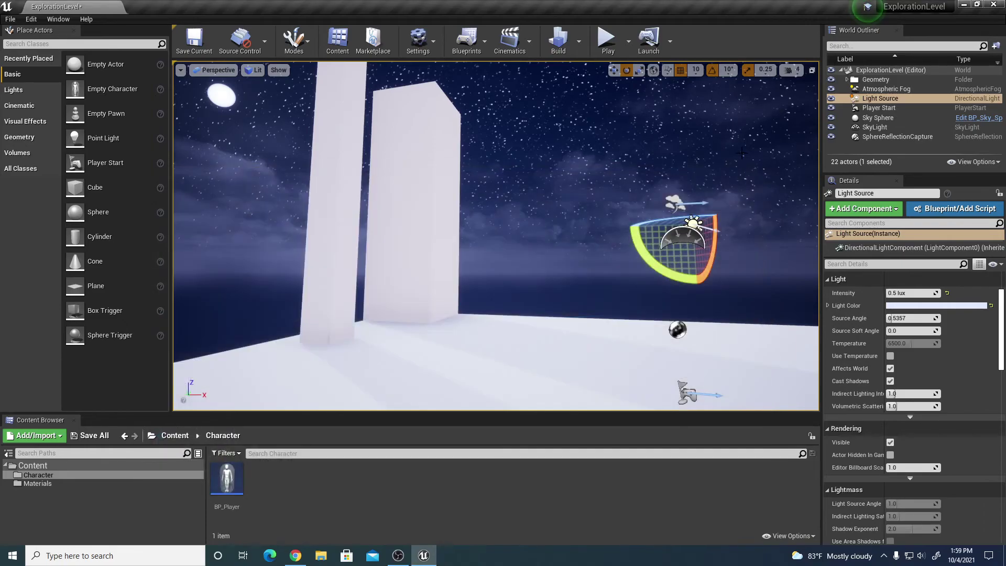
# Play-test ExplorationLevel, moving around the two towers to inspect the moon and starry sky, and end the play session.
pyautogui.click(606, 39)
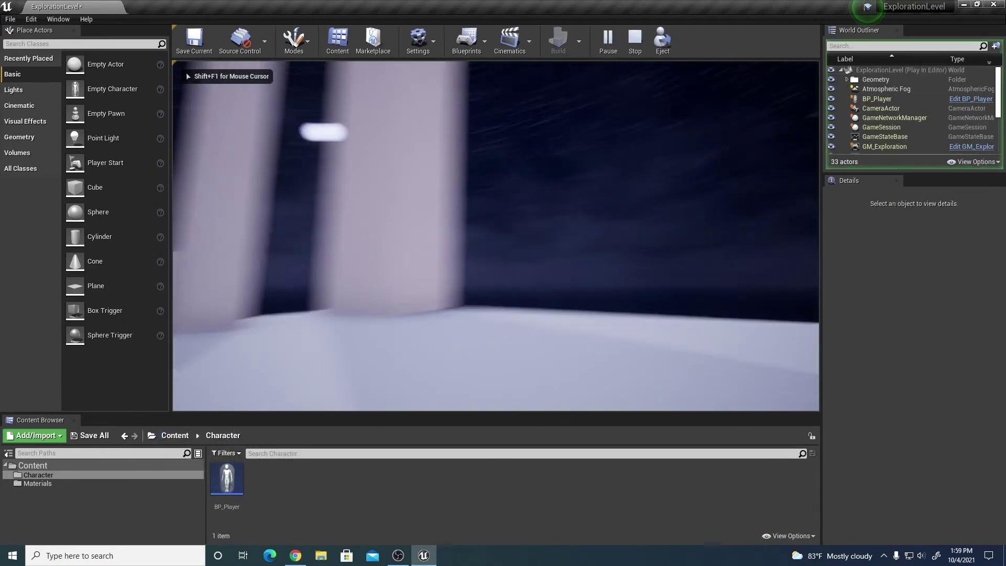
pyautogui.press('a')
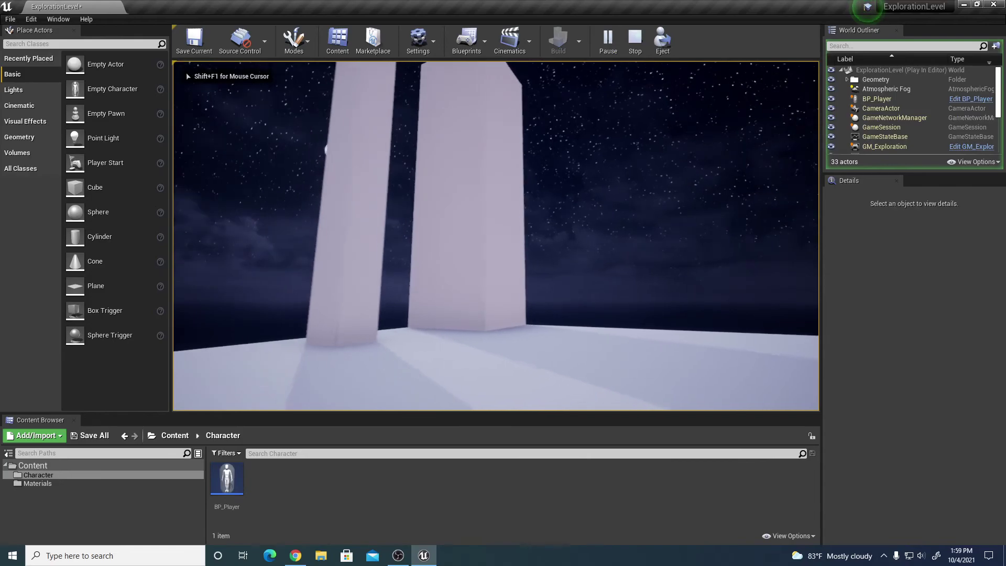
pyautogui.press('a')
pyautogui.press('a')
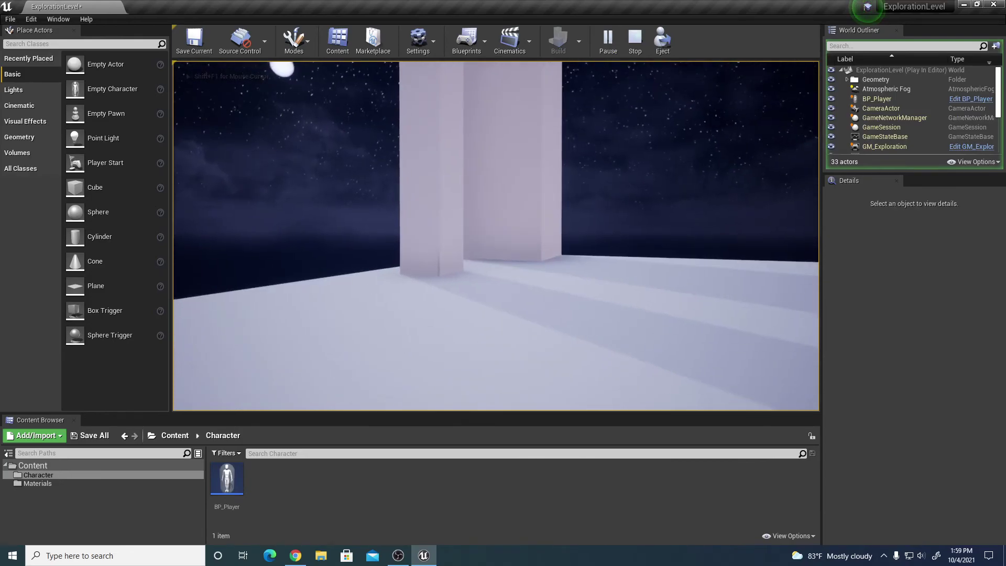
pyautogui.press('d')
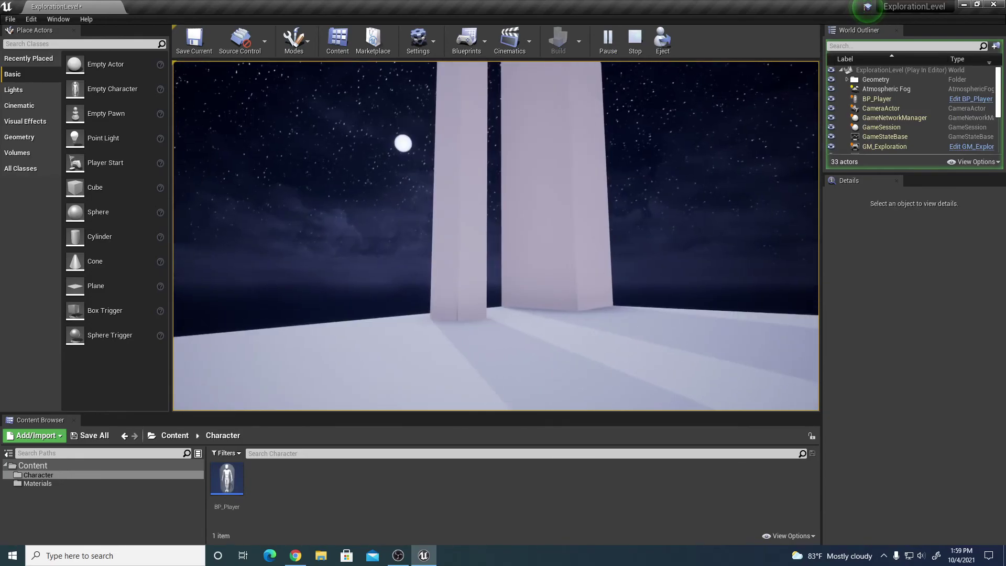
pyautogui.press('a')
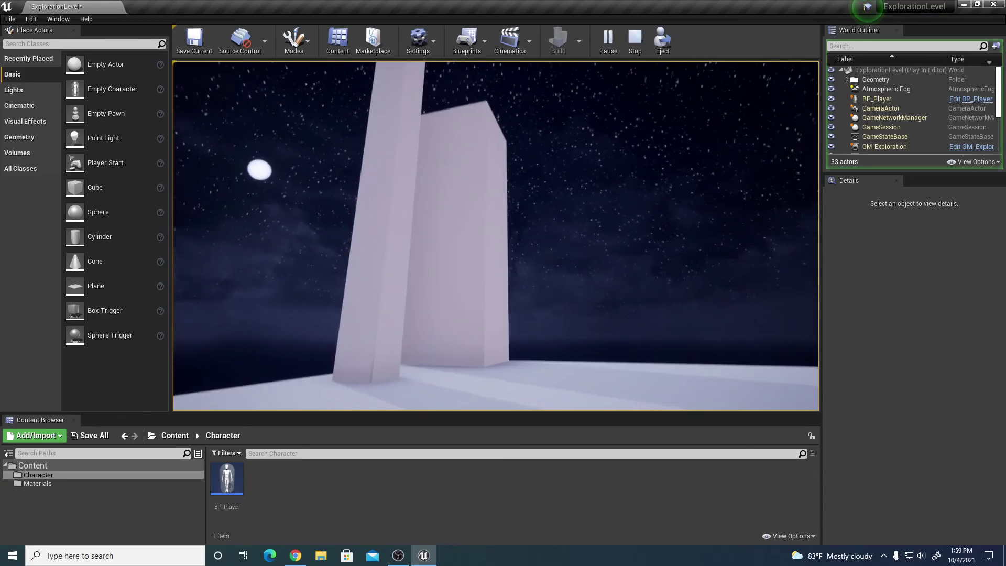
pyautogui.press('Escape')
# Select the sky sphere in the level and lower its Stars Brightness to about 1.92.
pyautogui.click(623, 124)
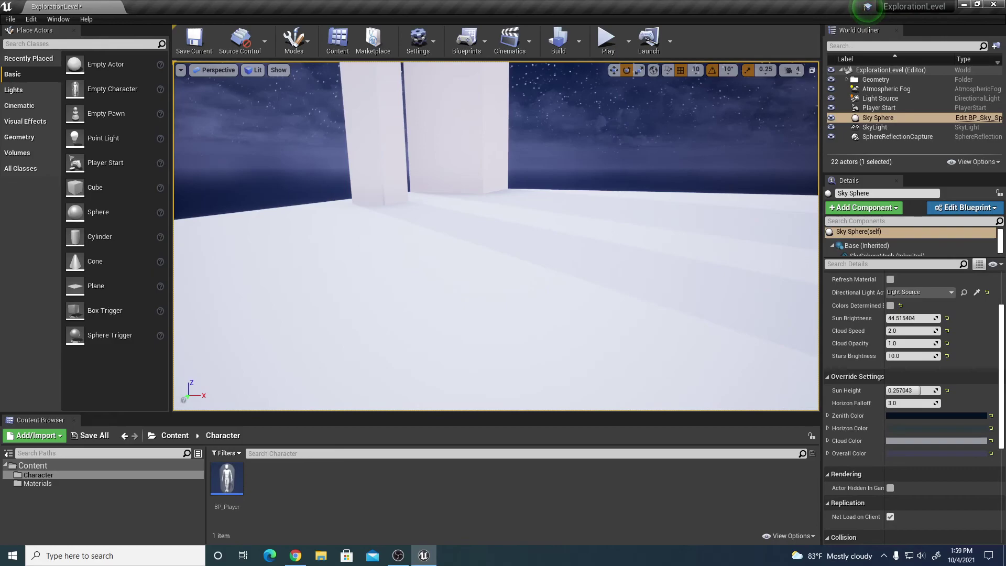
pyautogui.moveTo(496, 236); pyautogui.dragTo(495, 157, button='right')
pyautogui.moveTo(572, 282); pyautogui.dragTo(617, 218, button='right')
pyautogui.moveTo(902, 356)
pyautogui.mouseDown()
pyautogui.moveTo(920, 356)
pyautogui.moveTo(889, 356)
pyautogui.mouseUp()
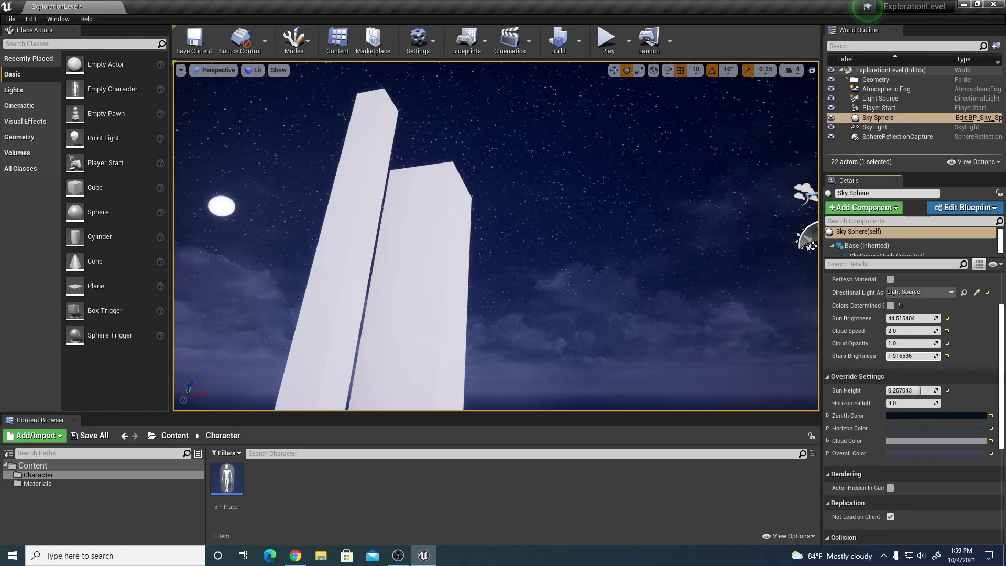
# Run the level in play mode and look up past the towers to check the dimmed stars.
pyautogui.click(608, 41)
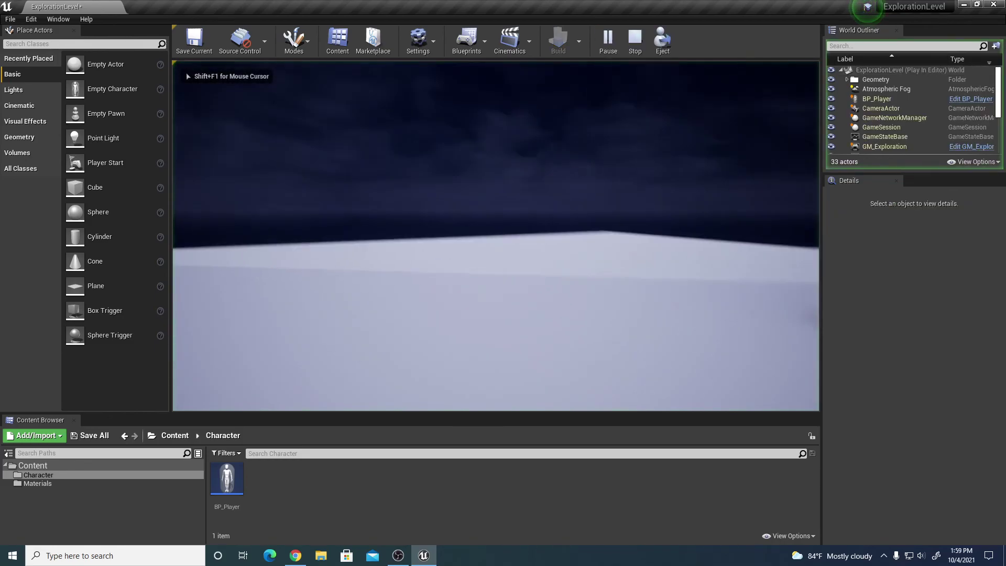
pyautogui.press('a')
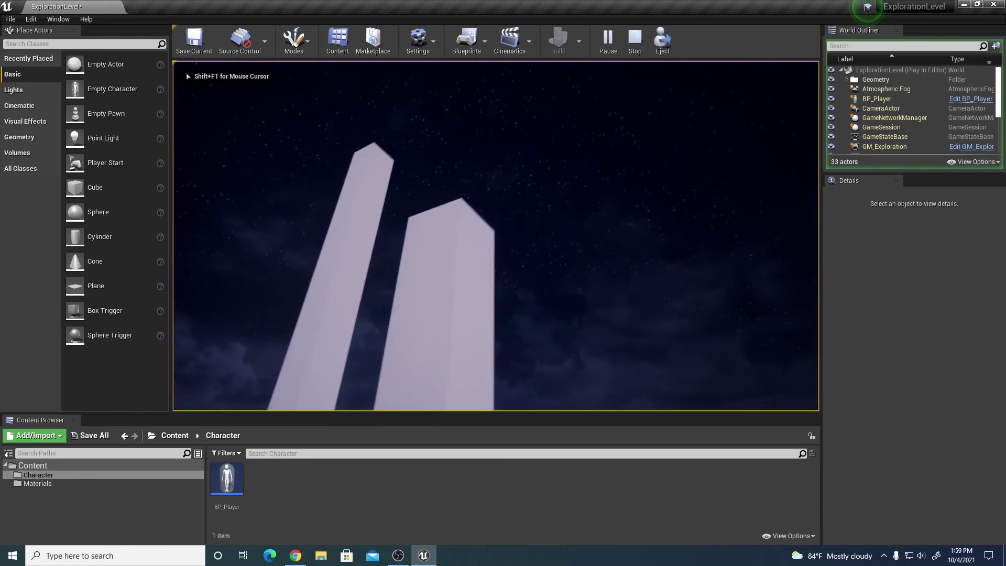